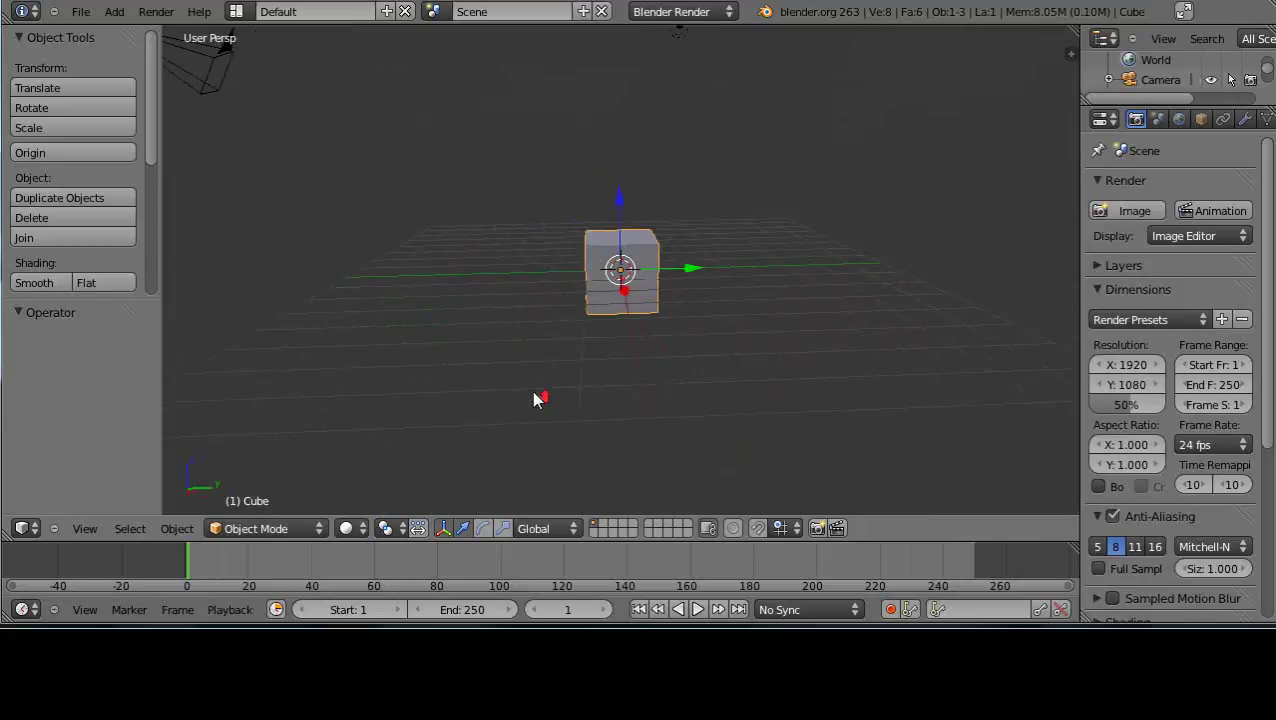
# Examine the default cube from several angles and distances by orbiting, zooming and panning the 3D view.
pyautogui.scroll(3, 536, 399)
pyautogui.moveTo(530, 410); pyautogui.dragTo(490, 387, button='middle')
pyautogui.scroll(-3, 460, 405)
pyautogui.scroll(2, 476, 413)
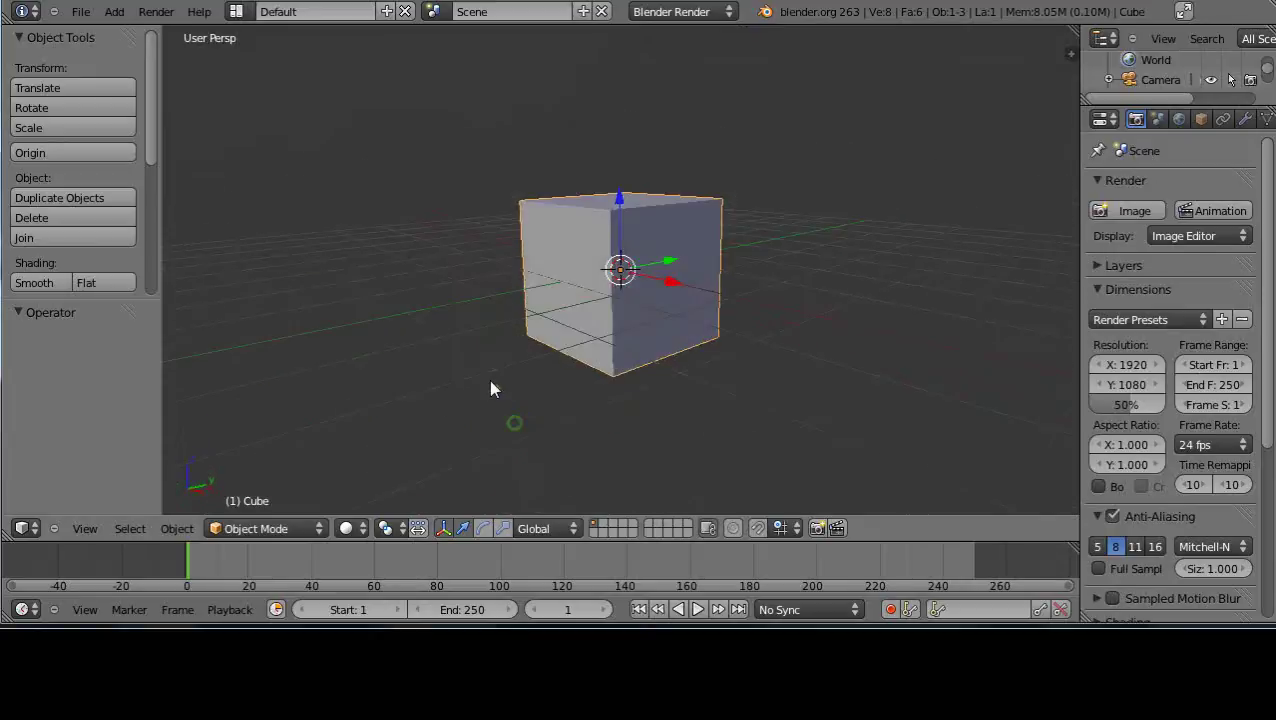
pyautogui.scroll(-2, 505, 392)
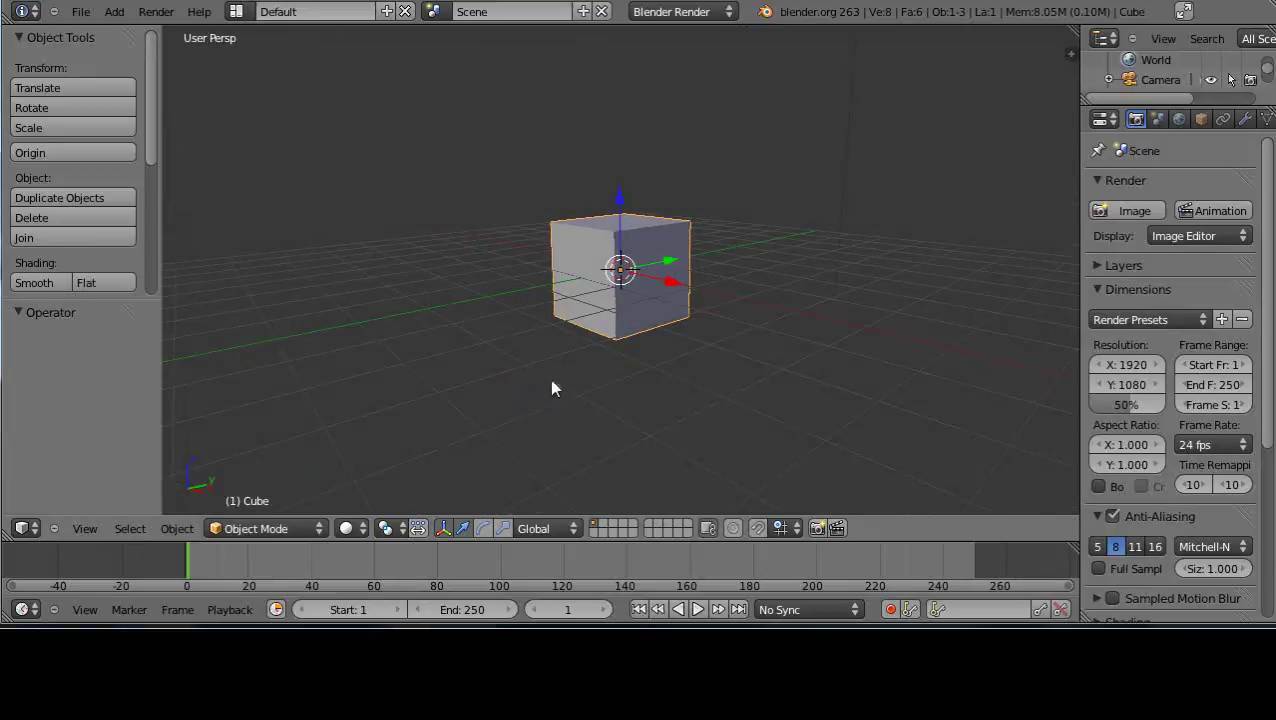
pyautogui.moveTo(680, 403); pyautogui.dragTo(458, 421, button='middle')
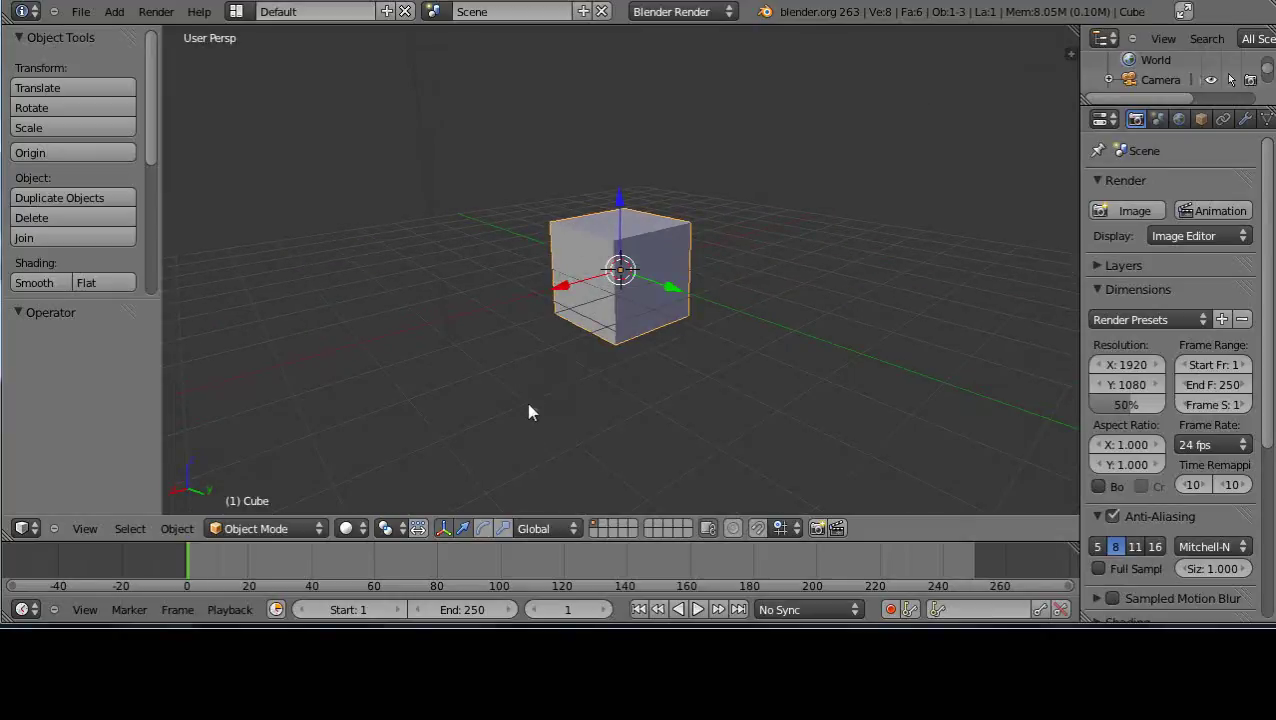
pyautogui.moveTo(529, 412); pyautogui.dragTo(603, 436, button='middle')
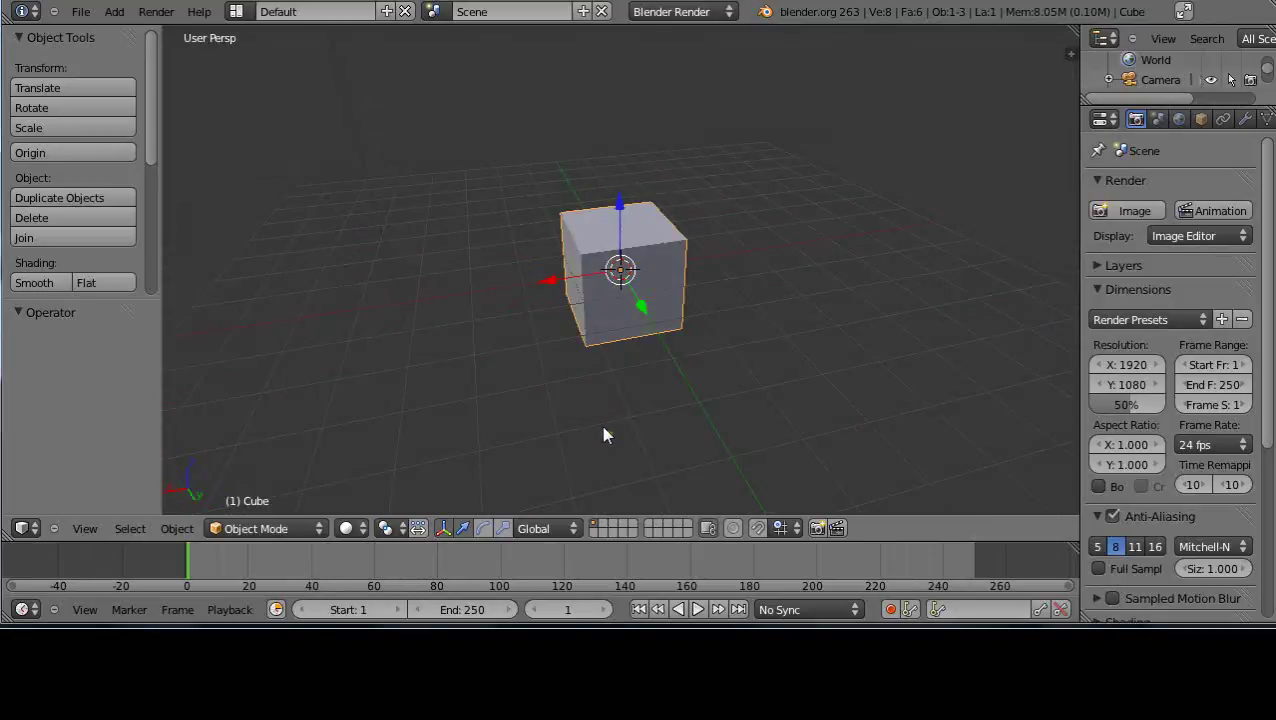
pyautogui.moveTo(602, 435); pyautogui.dragTo(672, 396, button='middle')
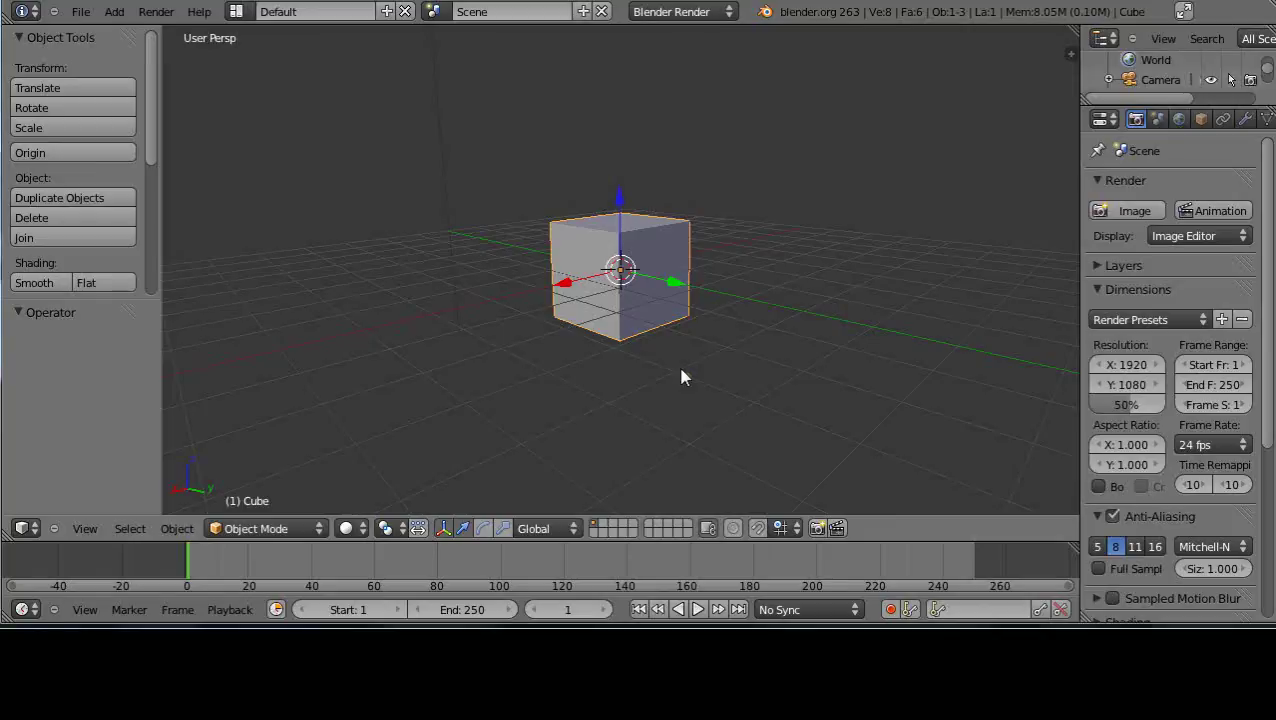
pyautogui.keyDown('ctrl'); pyautogui.moveTo(683, 376); pyautogui.dragTo(697, 343, button='middle'); pyautogui.keyUp('ctrl')
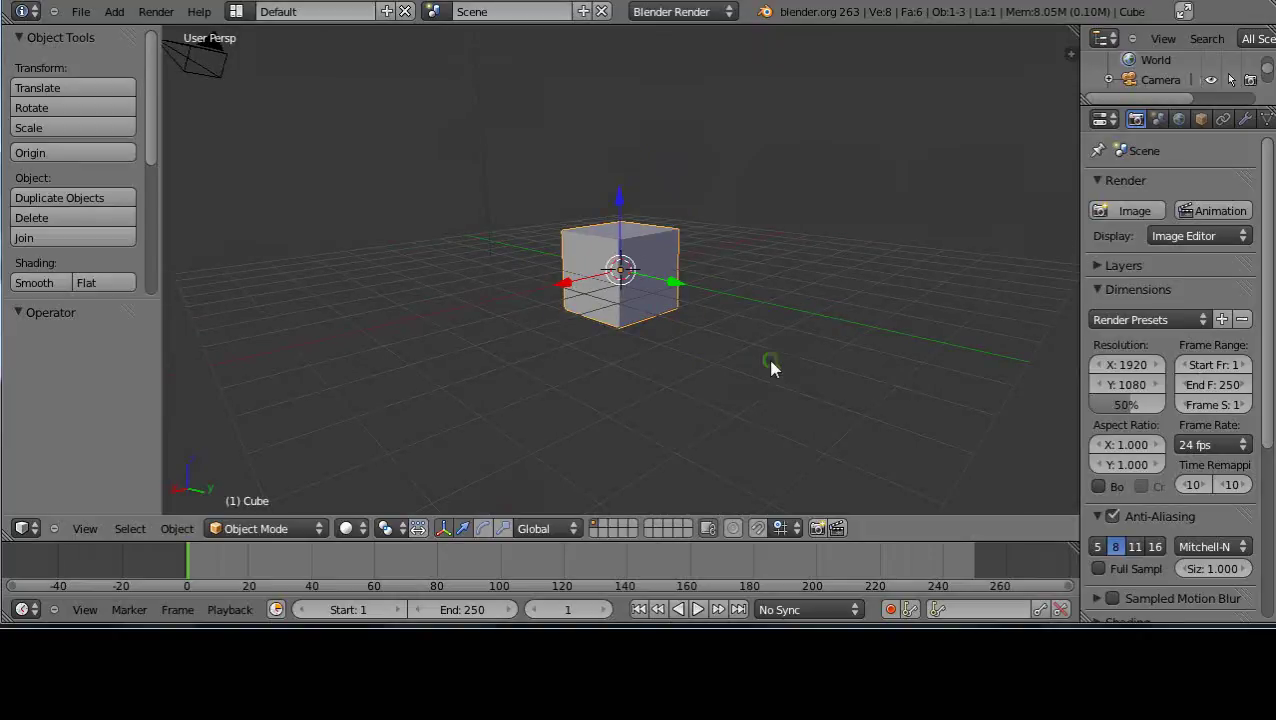
pyautogui.moveTo(769, 365)
pyautogui.keyDown('shift'); pyautogui.mouseDown(button='middle')
pyautogui.moveTo(702, 398)
pyautogui.moveTo(530, 362)
pyautogui.moveTo(735, 259)
pyautogui.moveTo(746, 461)
pyautogui.moveTo(800, 263)
pyautogui.moveTo(572, 367)
pyautogui.moveTo(678, 402)
pyautogui.moveTo(763, 356)
pyautogui.moveTo(837, 440)
pyautogui.moveTo(778, 316)
pyautogui.moveTo(789, 393)
pyautogui.moveTo(795, 288)
pyautogui.moveTo(816, 398)
pyautogui.moveTo(758, 376)
pyautogui.moveTo(770, 386)
pyautogui.mouseUp(button='middle'); pyautogui.keyUp('shift')
pyautogui.scroll(-6, 770, 386)
pyautogui.scroll(7, 770, 386)
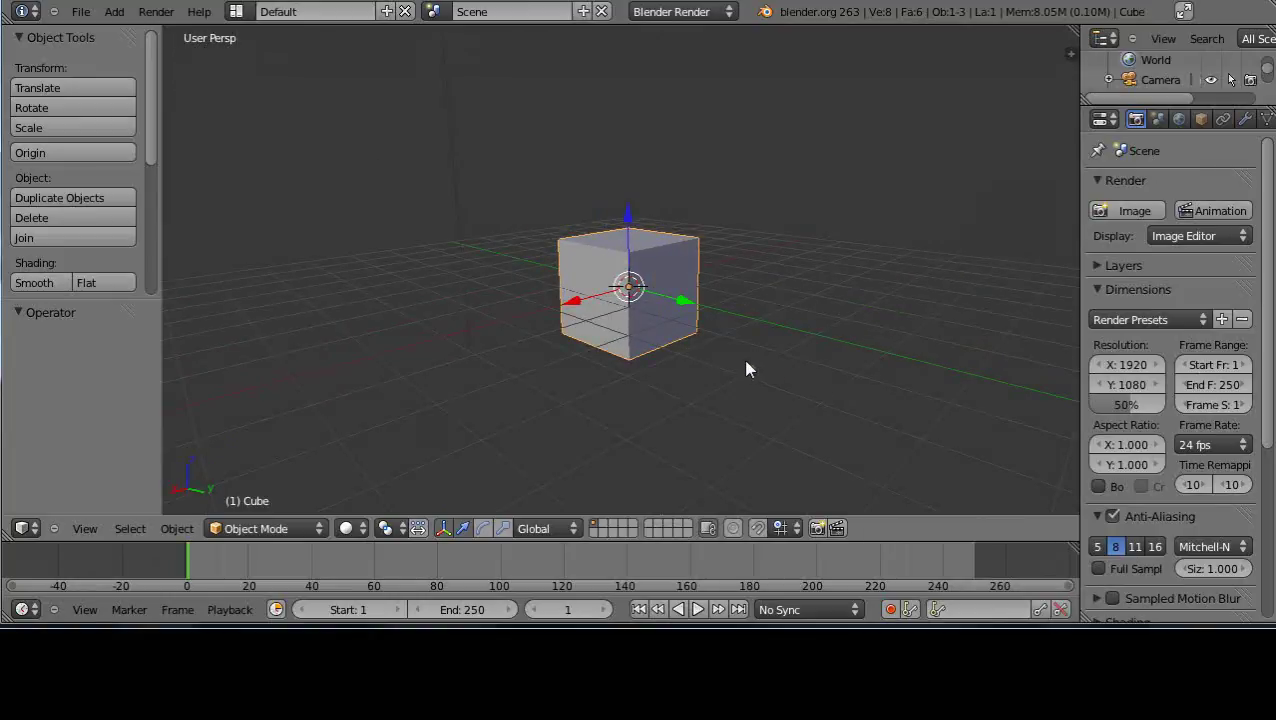
pyautogui.scroll(-1, 705, 367)
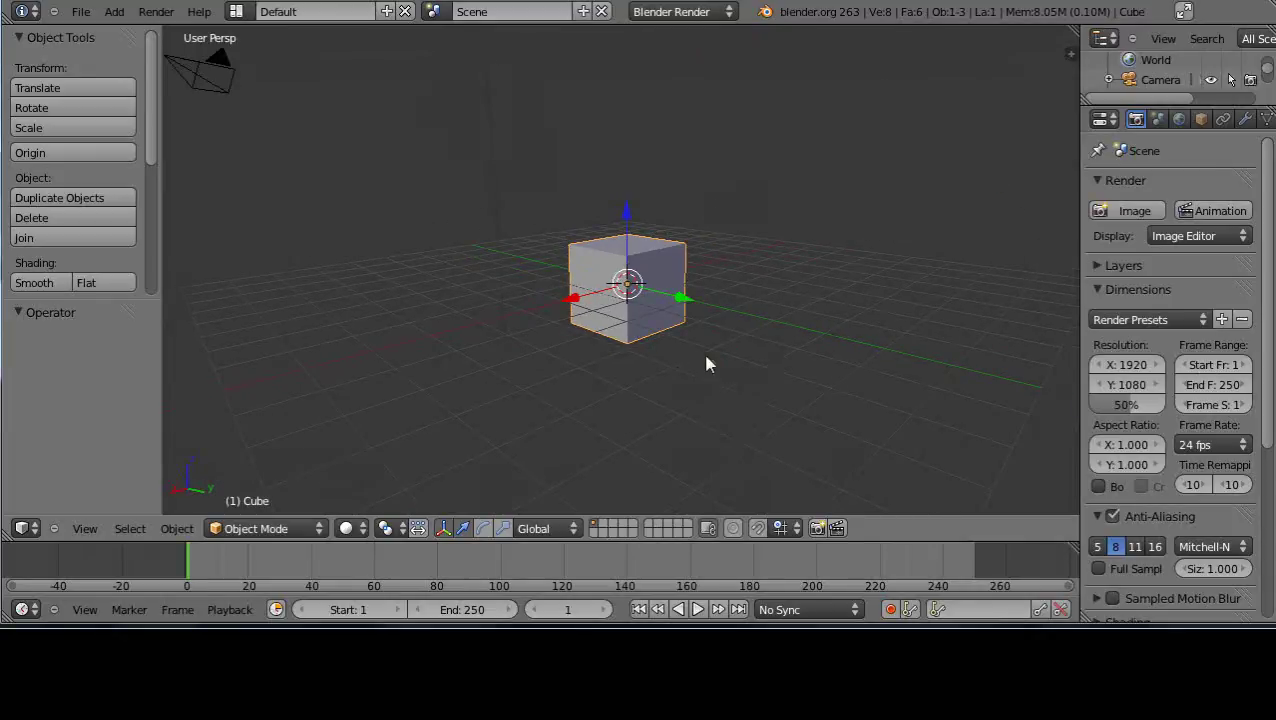
# View the cube from the top and compare the orthographic projection with perspective, ending in perspective.
pyautogui.press('KP_7')
pyautogui.scroll(-4, 703, 342)
pyautogui.scroll(3, 706, 340)
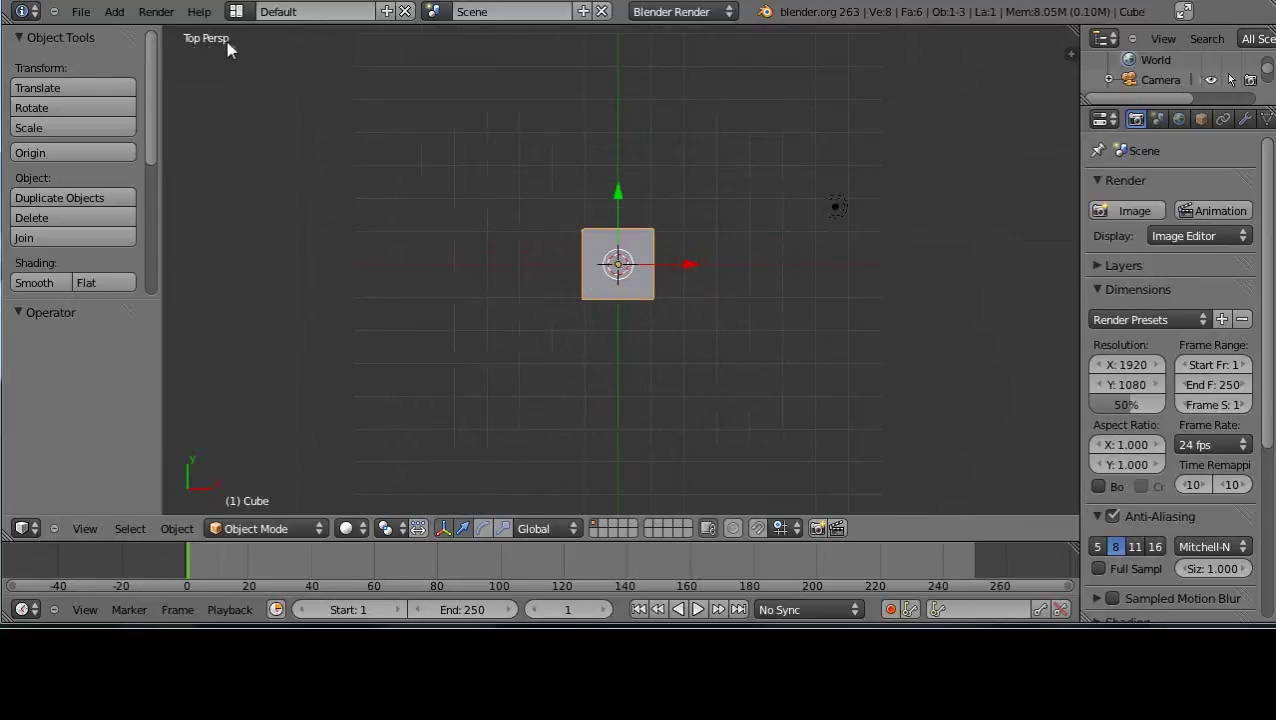
pyautogui.press('s')
pyautogui.rightClick(604, 279)
pyautogui.press('KP_5')
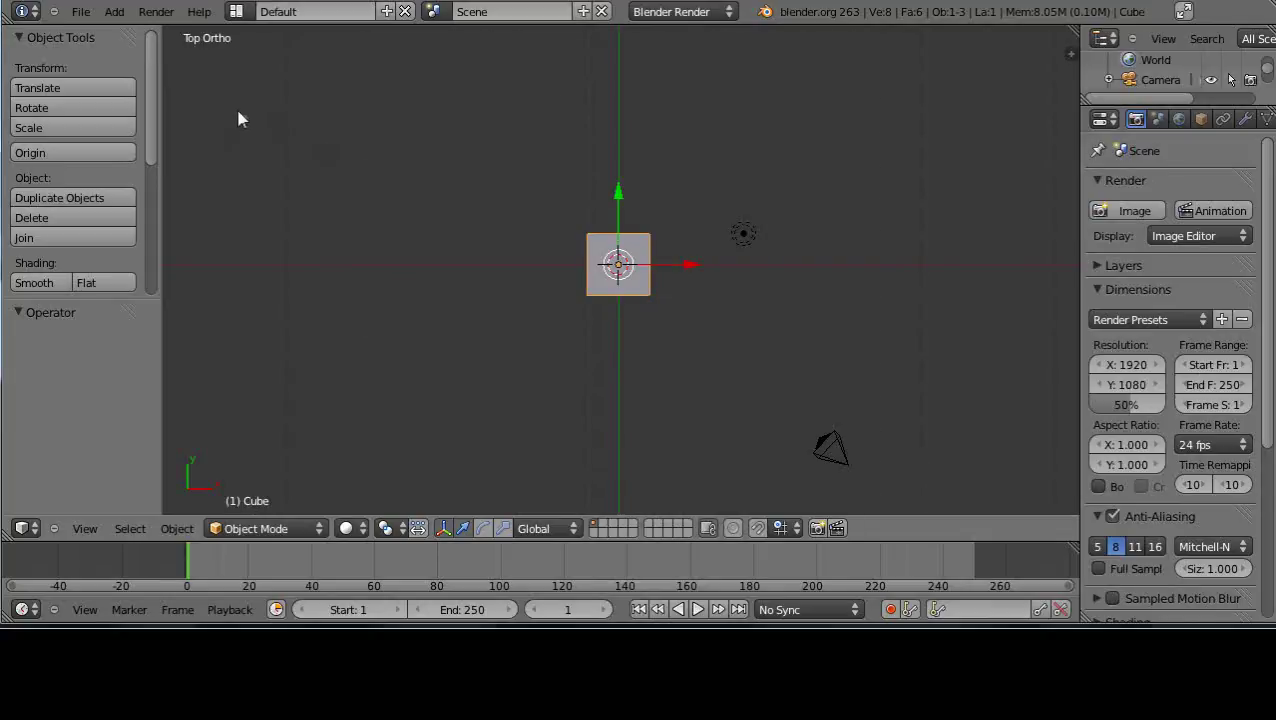
pyautogui.press('KP_5')
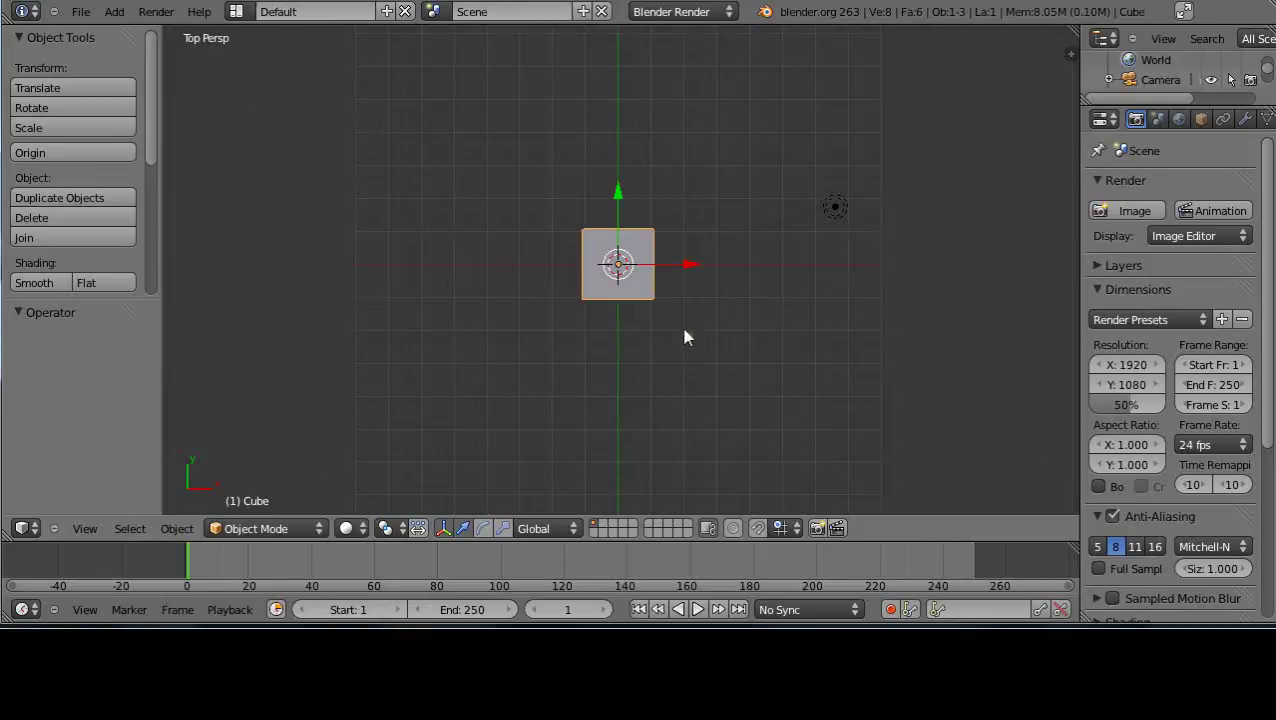
# Compare the front, right and top perspective views of the cube, ending in the right view.
pyautogui.press('KP_1')
pyautogui.scroll(4, 675, 328)
pyautogui.scroll(-1, 677, 333)
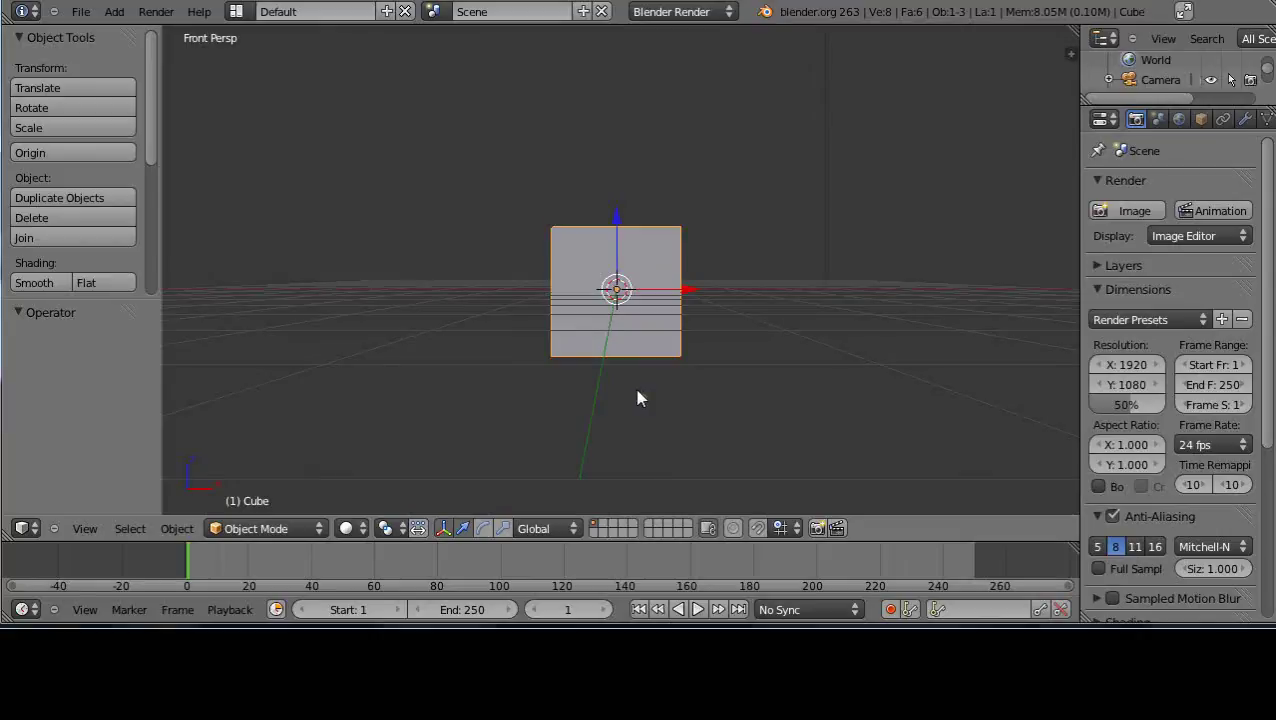
pyautogui.press('KP_3')
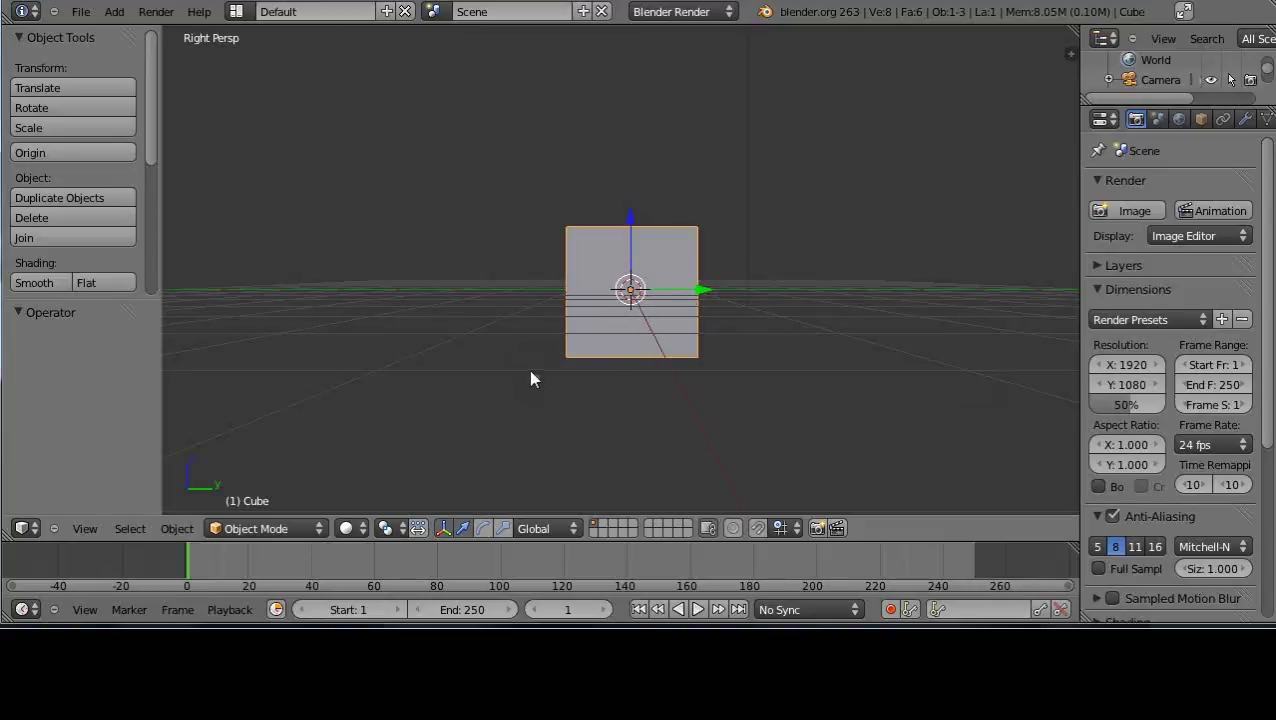
pyautogui.press('KP_7')
pyautogui.press('KP_1')
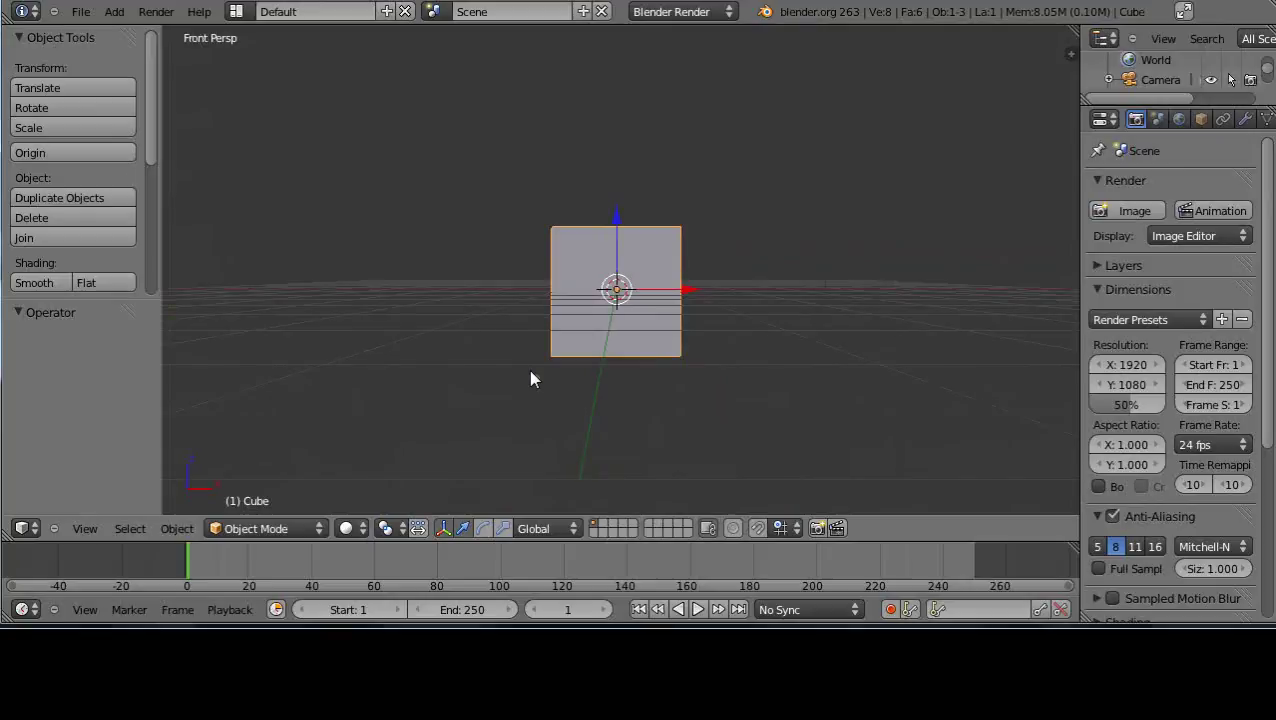
pyautogui.press('KP_3')
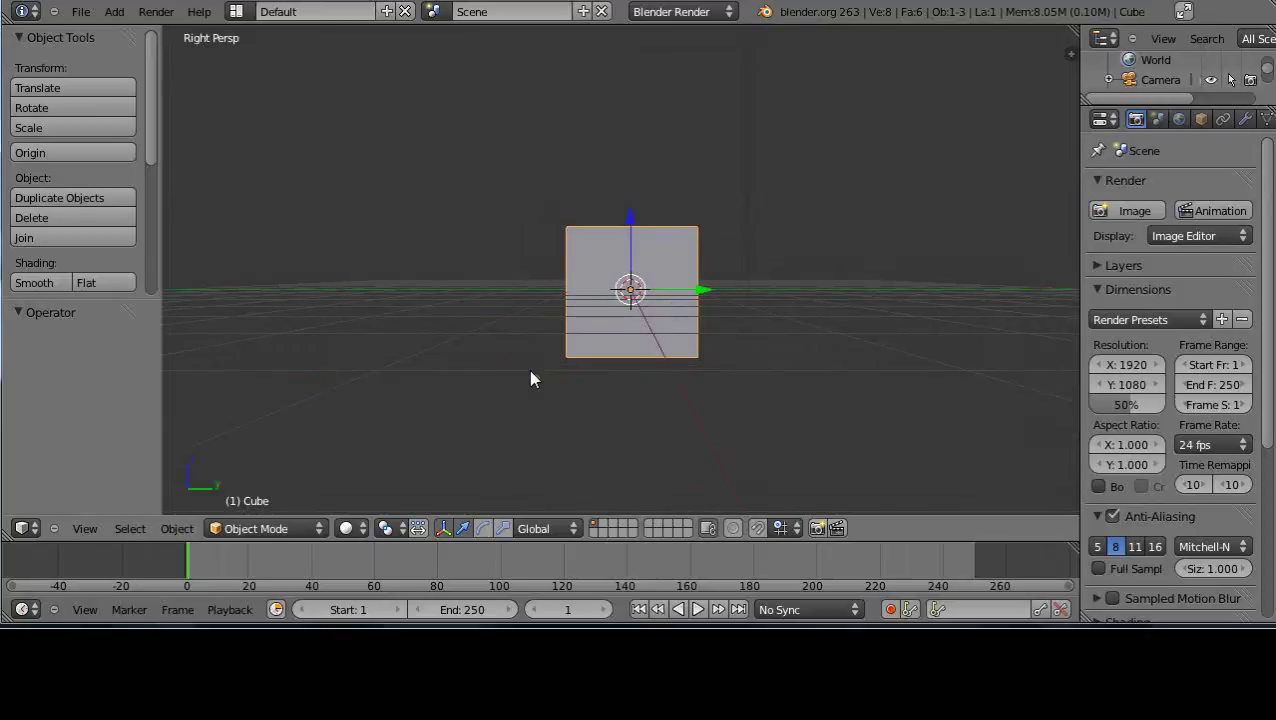
# Rotate the view horizontally around the cube in repeated fixed increments to examine its sides.
pyautogui.press('KP_6')
pyautogui.press('KP_6')
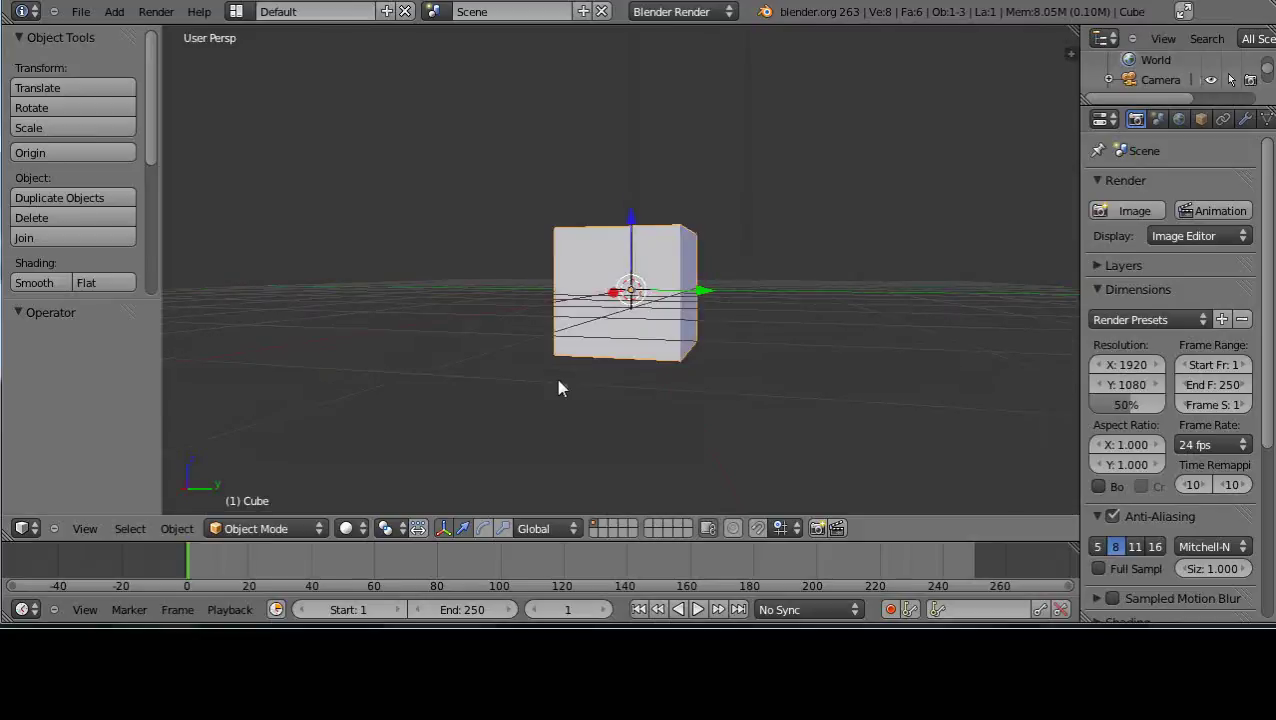
pyautogui.press('KP_6')
pyautogui.press('KP_6')
pyautogui.press('KP_6')
pyautogui.press('KP_6')
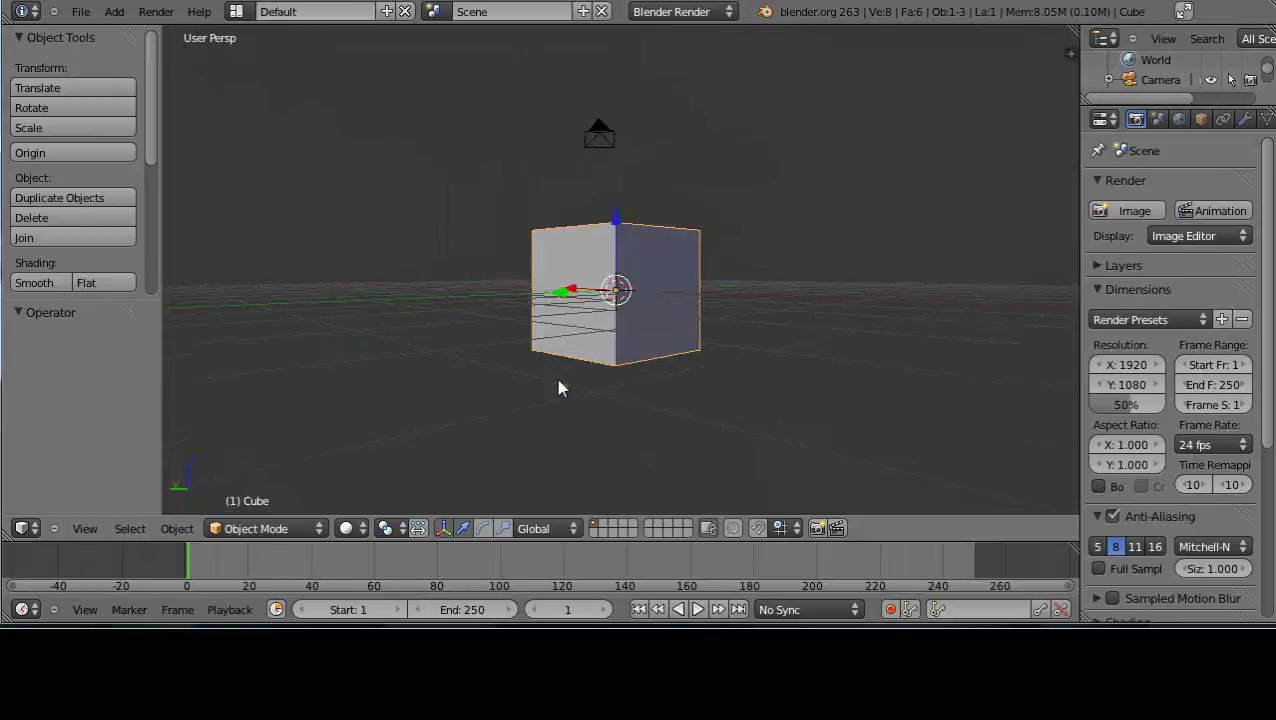
pyautogui.press('KP_6')
pyautogui.press('KP_6')
pyautogui.press('KP_6')
pyautogui.press('KP_6')
pyautogui.press('KP_6')
pyautogui.press('KP_6')
pyautogui.press('KP_6')
pyautogui.press('KP_6')
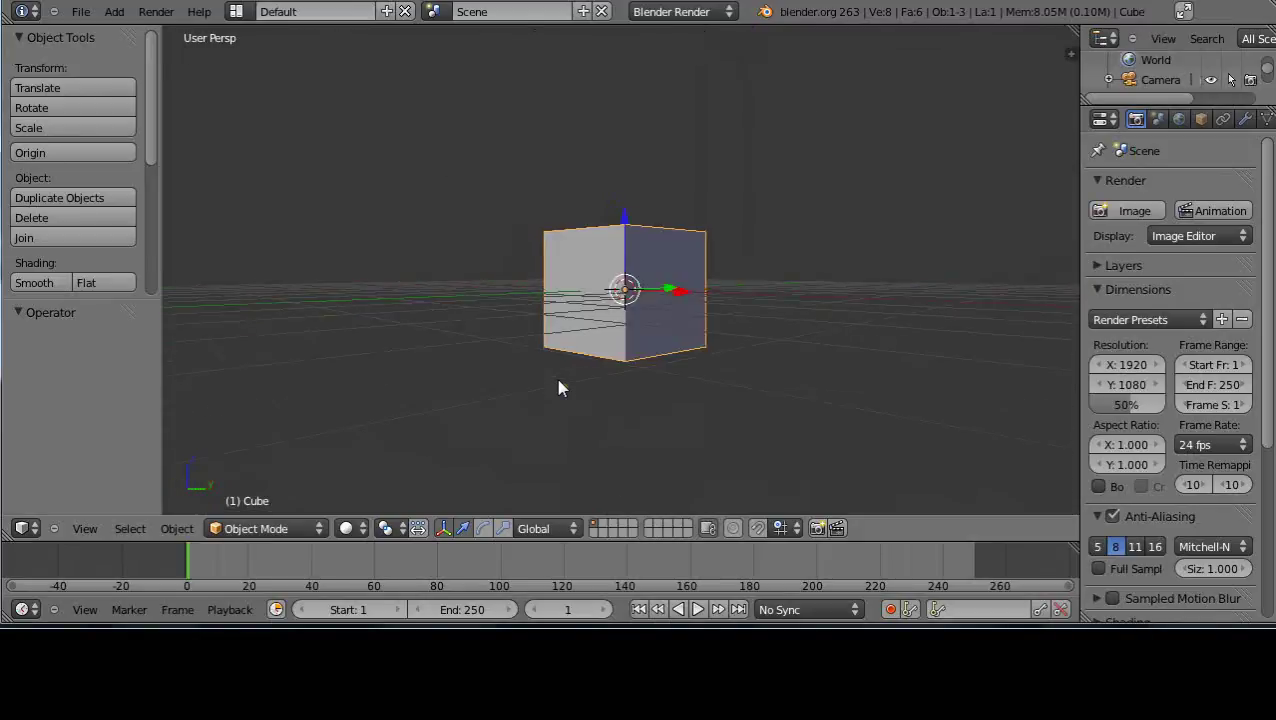
pyautogui.press('KP_6')
pyautogui.press('KP_6')
pyautogui.press('KP_6')
pyautogui.press('KP_6')
pyautogui.press('KP_6')
pyautogui.press('KP_6')
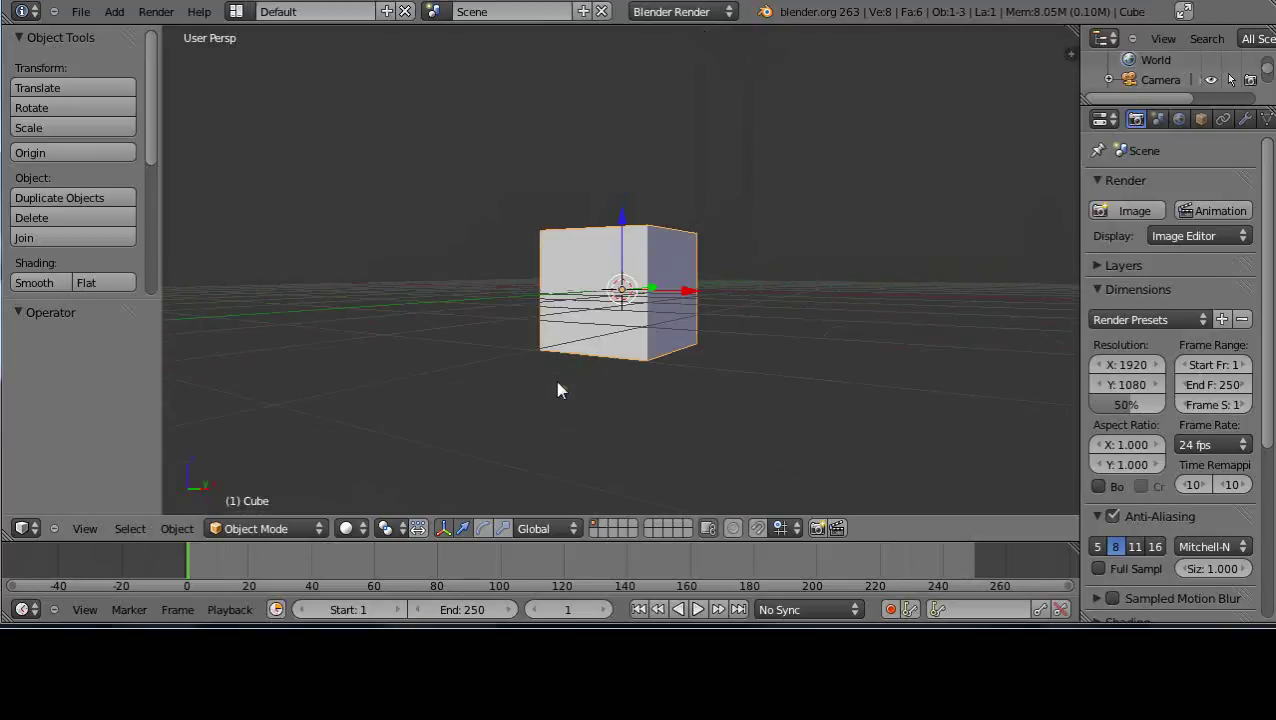
pyautogui.press('KP_6')
pyautogui.press('KP_6')
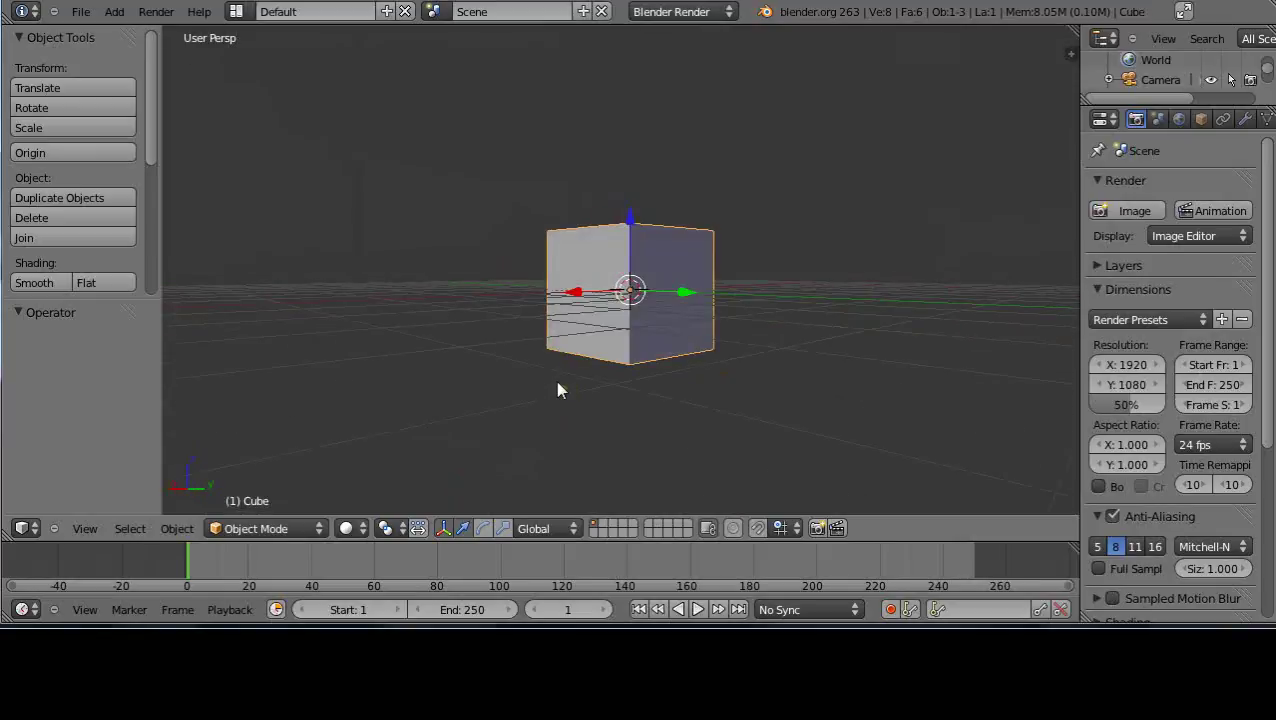
# Examine the cube from the top view while rotating around it in fixed increments, including upward view rotation.
pyautogui.press('KP_7')
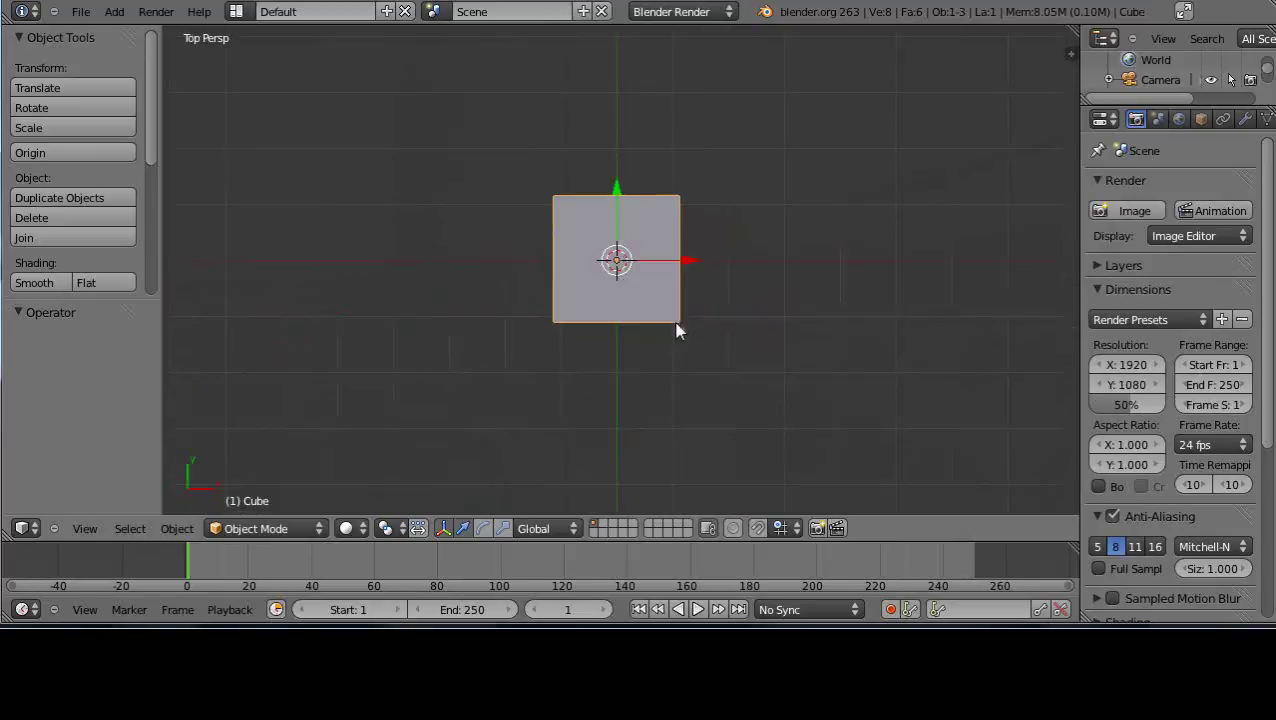
pyautogui.press('KP_6')
pyautogui.press('KP_6')
pyautogui.press('KP_6')
pyautogui.press('KP_6')
pyautogui.press('KP_6')
pyautogui.press('KP_6')
pyautogui.press('KP_6')
pyautogui.press('KP_6')
pyautogui.press('KP_6')
pyautogui.press('KP_6')
pyautogui.press('KP_6')
pyautogui.press('KP_6')
pyautogui.press('KP_6')
pyautogui.press('KP_6')
pyautogui.press('KP_6')
pyautogui.press('KP_6')
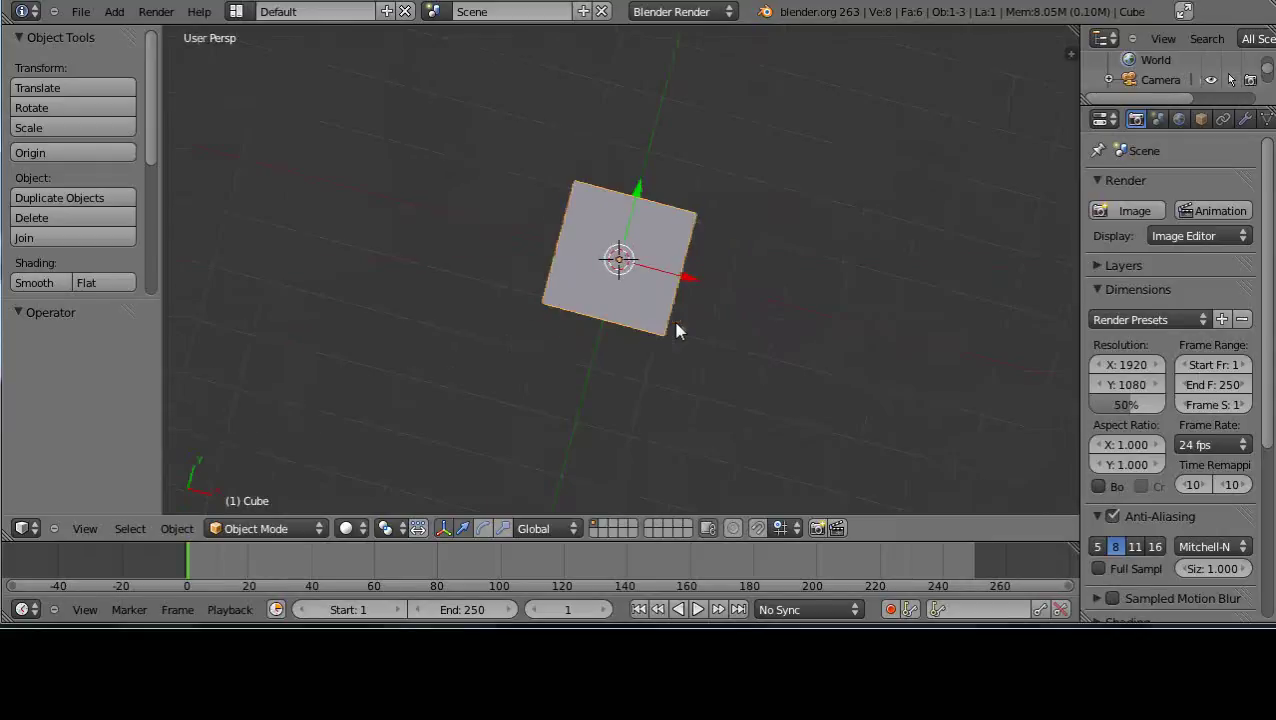
pyautogui.press('KP_8')
pyautogui.press('KP_6')
pyautogui.press('KP_6')
pyautogui.press('KP_6')
pyautogui.press('KP_6')
pyautogui.press('KP_6')
pyautogui.press('KP_6')
pyautogui.press('KP_6')
pyautogui.press('KP_6')
pyautogui.press('KP_6')
pyautogui.press('KP_6')
pyautogui.press('KP_6')
pyautogui.press('KP_6')
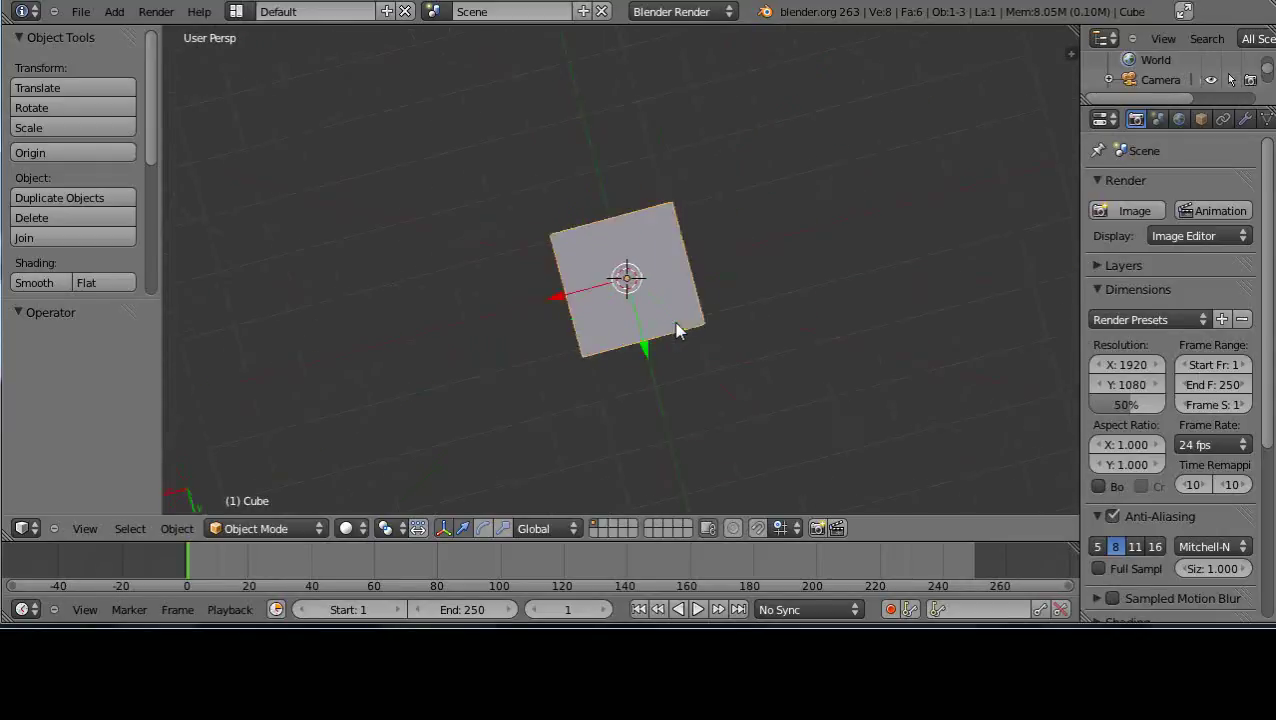
pyautogui.press('KP_6')
pyautogui.press('KP_6')
pyautogui.press('KP_6')
pyautogui.press('KP_6')
pyautogui.press('KP_6')
pyautogui.press('KP_6')
pyautogui.press('KP_6')
pyautogui.press('KP_6')
pyautogui.press('KP_6')
pyautogui.press('KP_6')
pyautogui.press('KP_6')
pyautogui.press('KP_6')
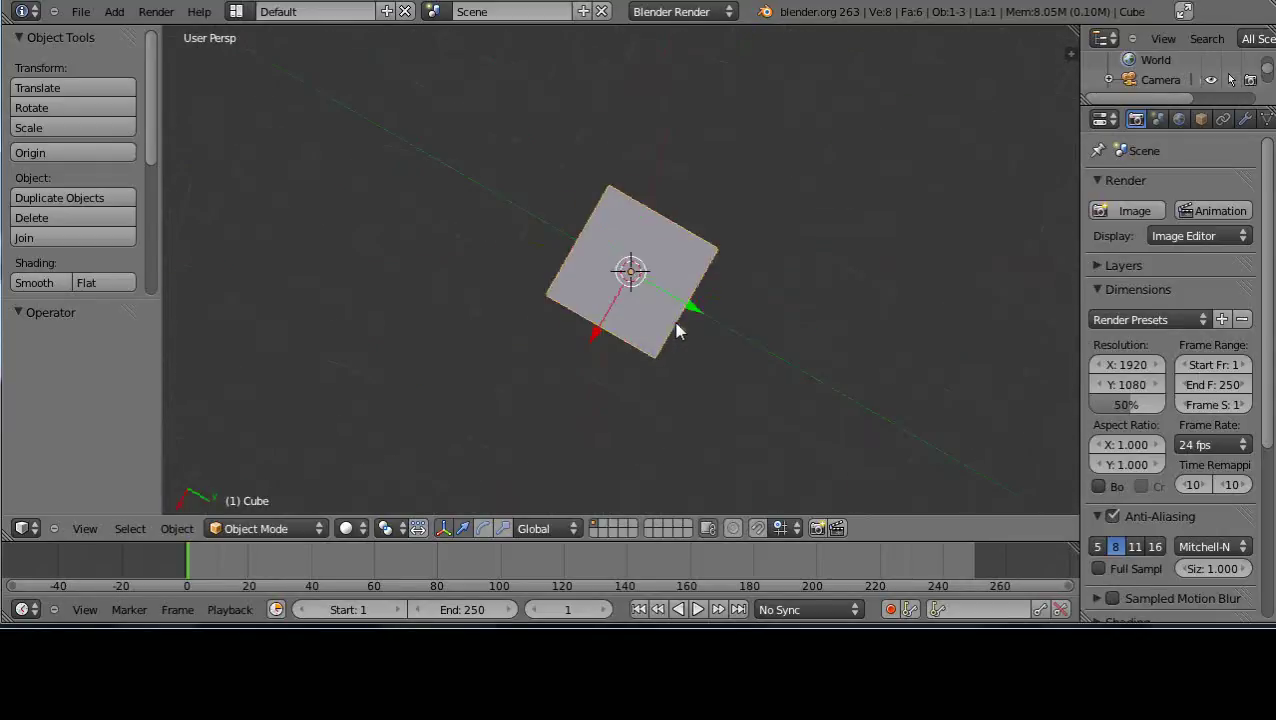
pyautogui.press('KP_6')
pyautogui.press('KP_6')
pyautogui.press('KP_6')
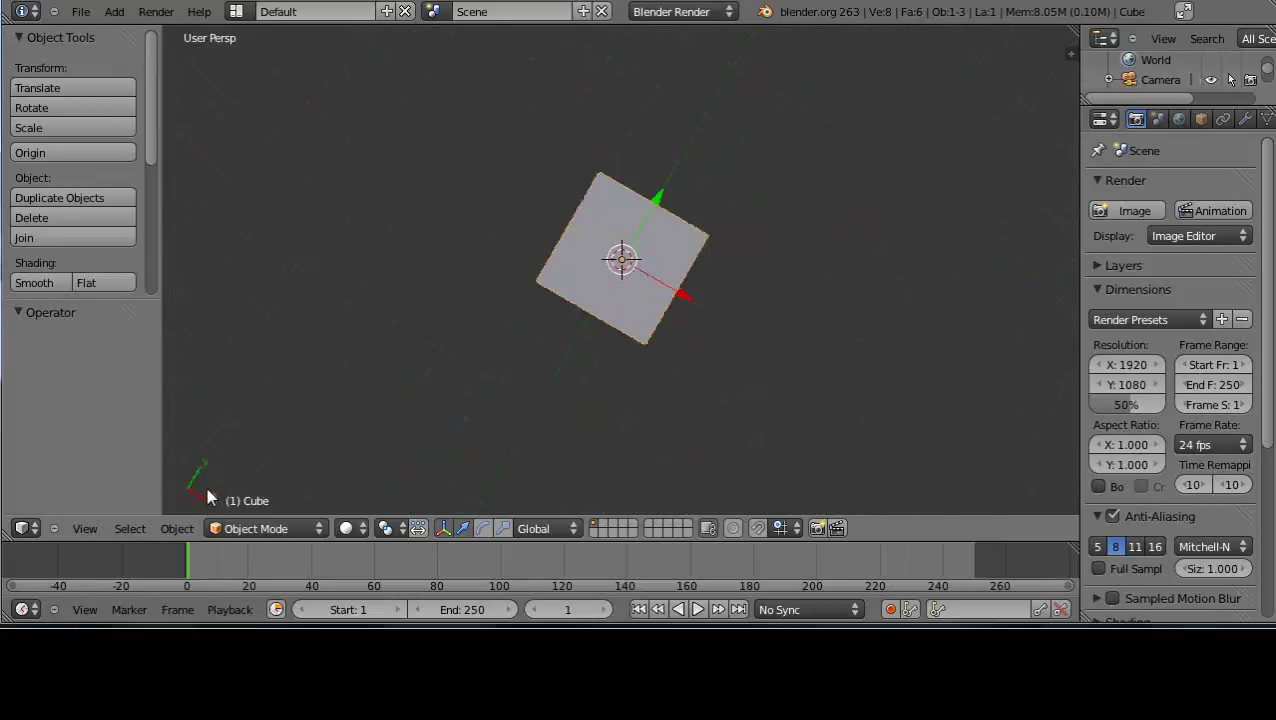
pyautogui.press('KP_8')
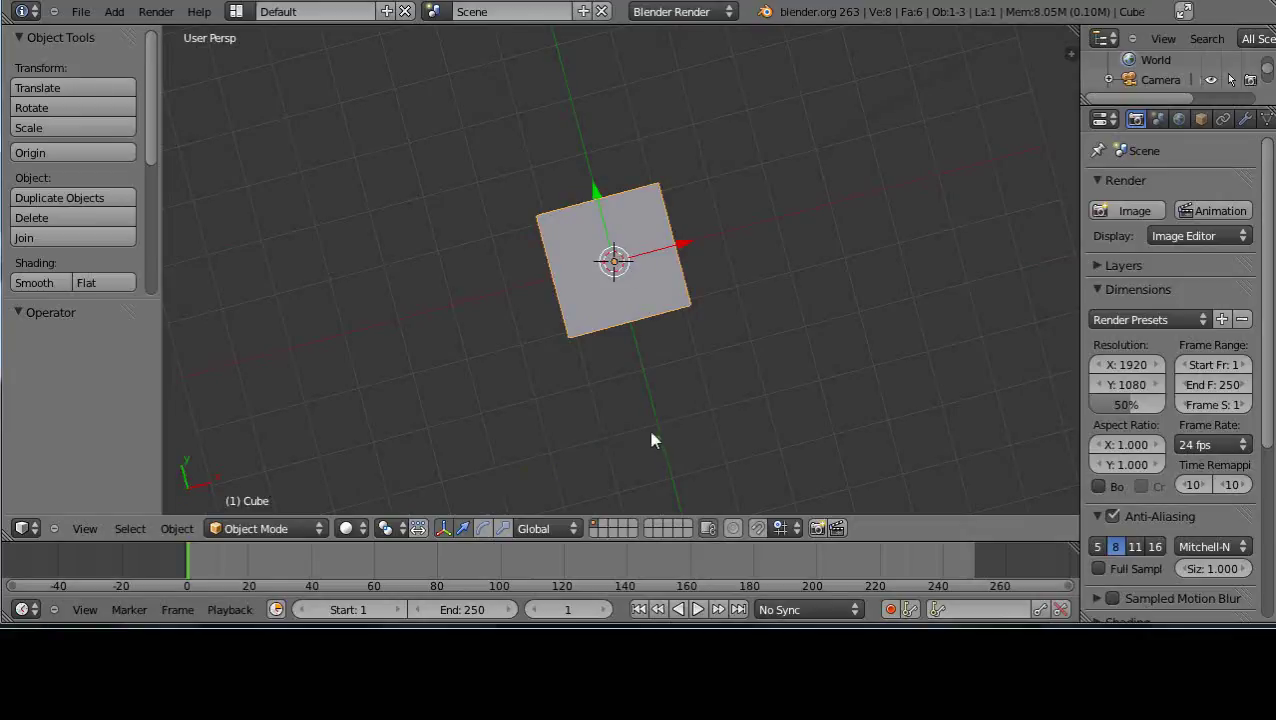
# Examine the cube together with the camera and lamp from an angled perspective at different zoom distances.
pyautogui.moveTo(647, 425); pyautogui.dragTo(441, 247, button='middle')
pyautogui.moveTo(728, 350); pyautogui.dragTo(786, 370, button='middle')
pyautogui.scroll(2, 648, 355)
pyautogui.scroll(-2, 648, 355)
pyautogui.scroll(-3, 735, 353)
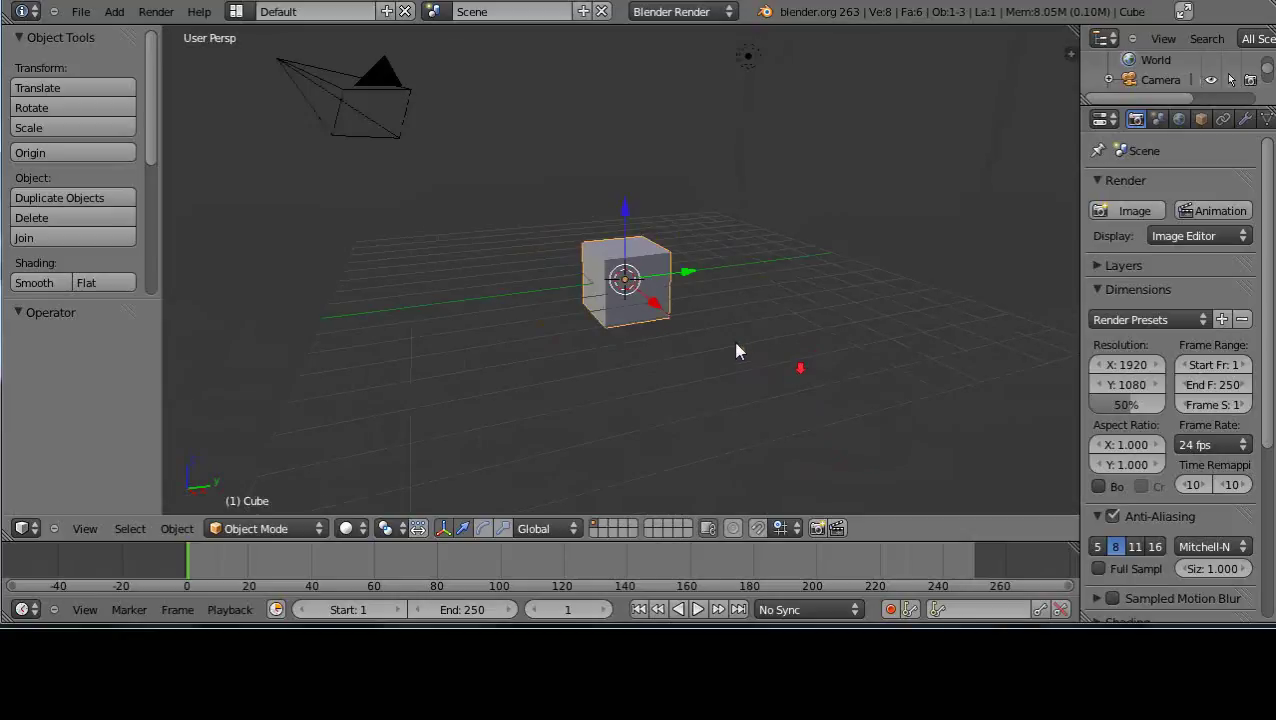
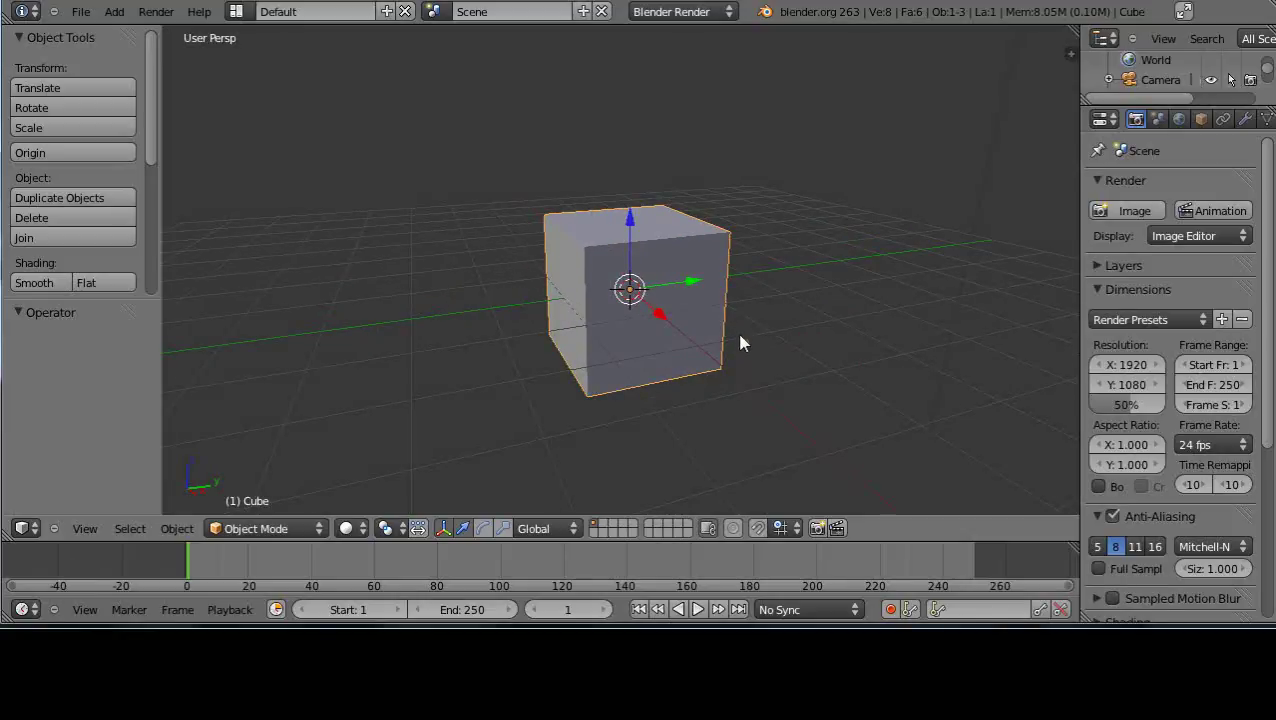
pyautogui.press('s')
pyautogui.scroll(-4, 728, 343)
pyautogui.scroll(-2, 725, 340)
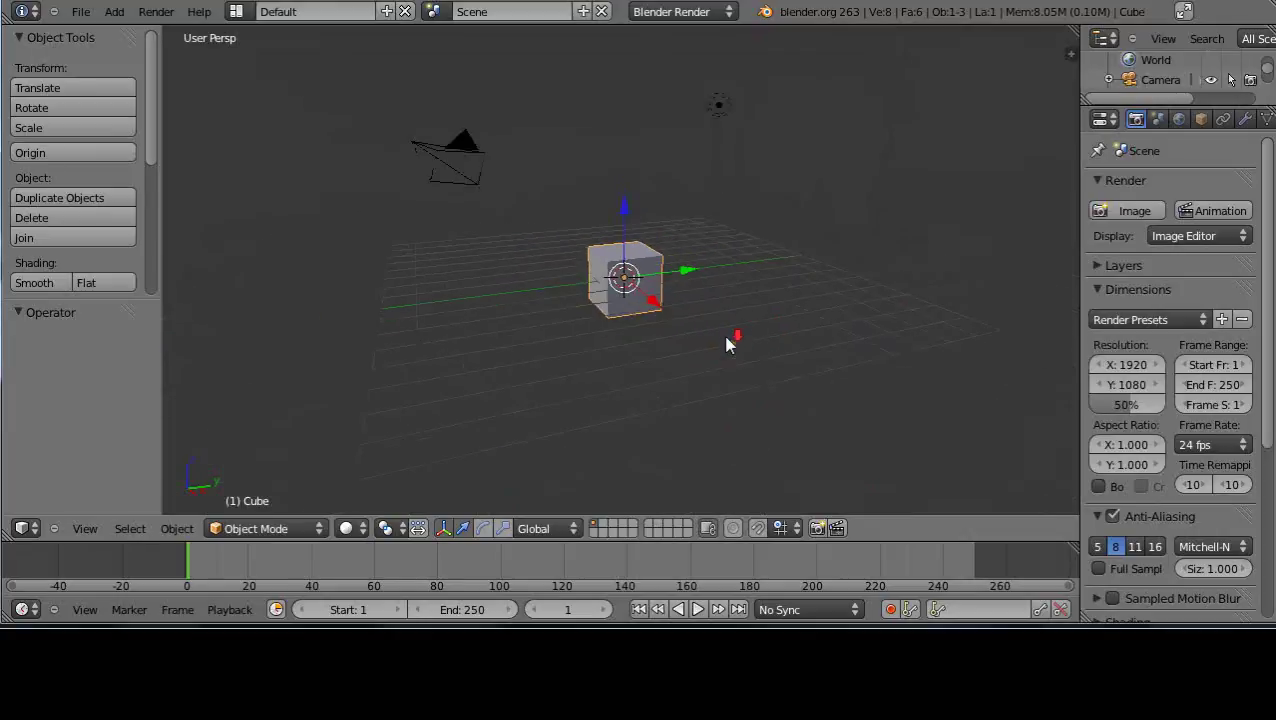
pyautogui.scroll(-3, 709, 302)
pyautogui.scroll(4, 707, 316)
pyautogui.scroll(2, 707, 316)
pyautogui.scroll(-2, 707, 316)
# Select the camera, the lamp and the cube in turn, and switch local view on and off for the cube.
pyautogui.rightClick(447, 188)
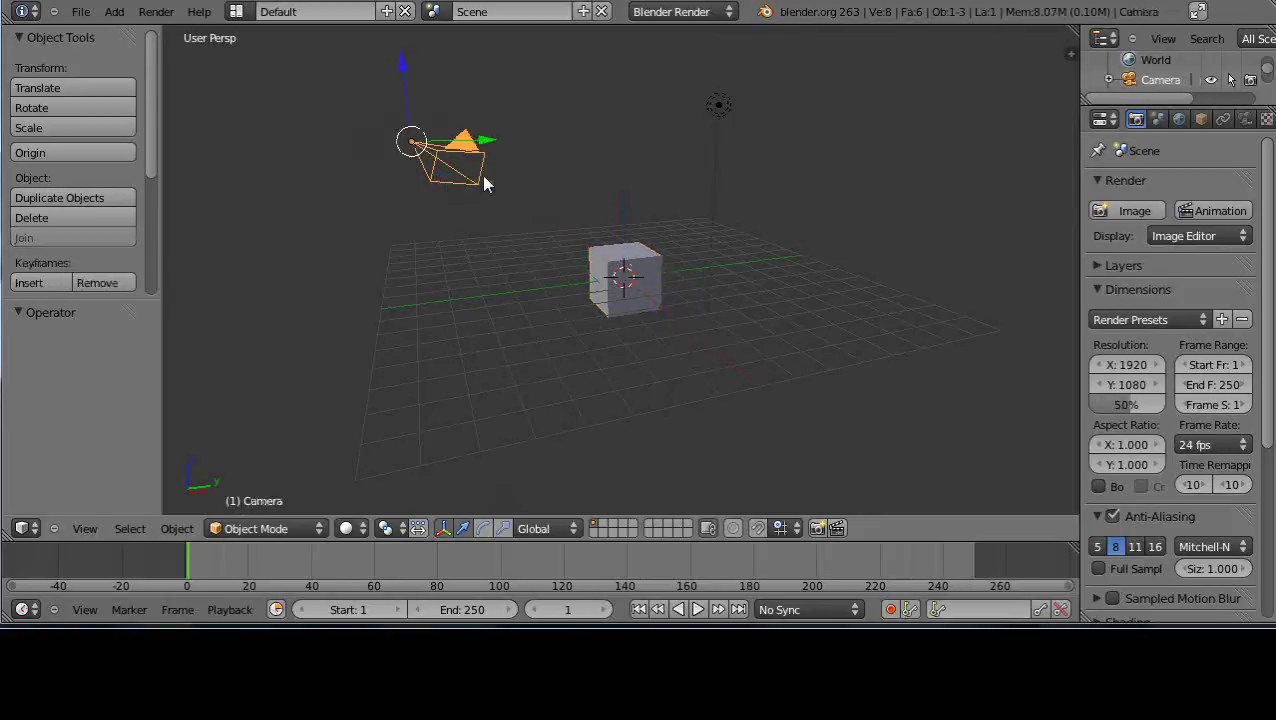
pyautogui.rightClick(718, 104)
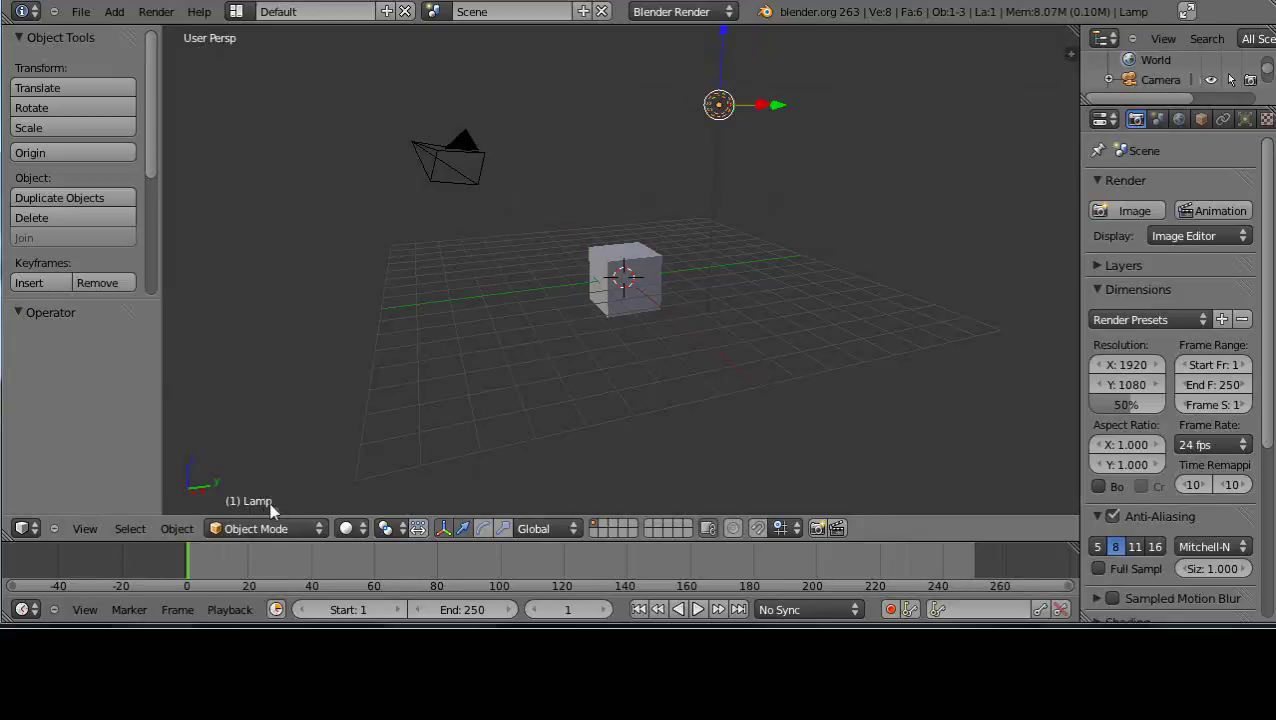
pyautogui.rightClick(630, 290)
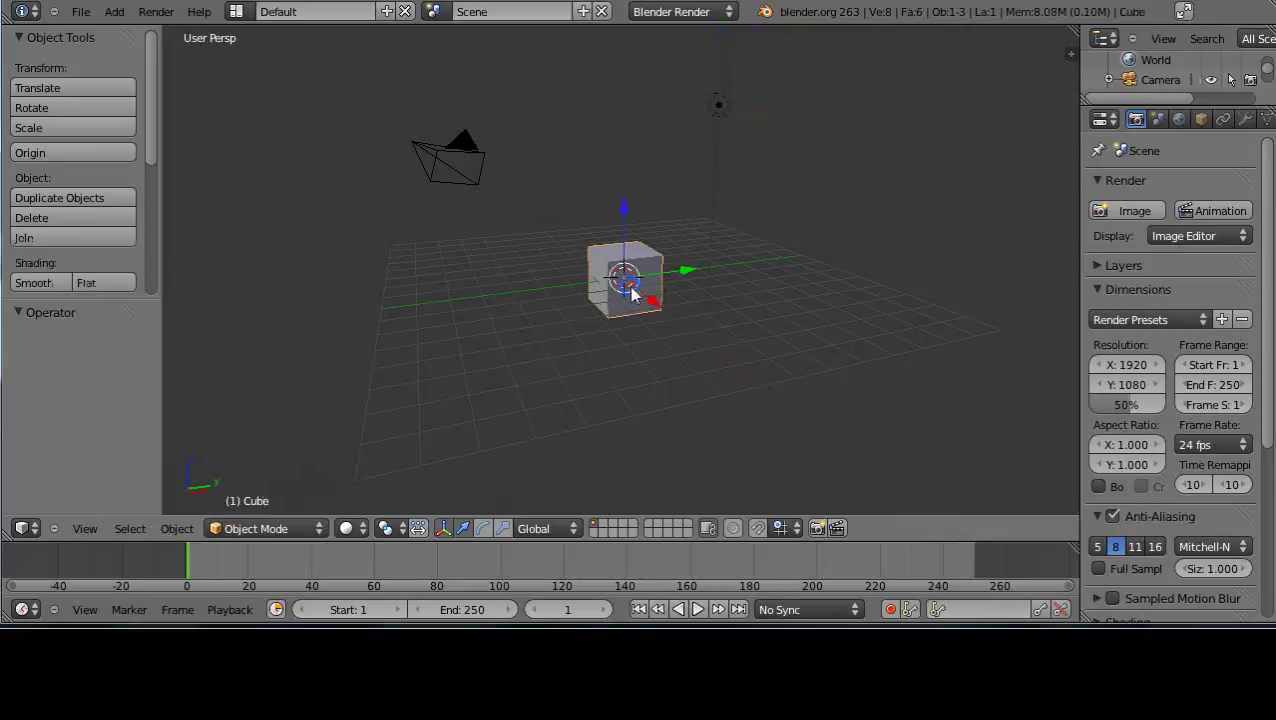
pyautogui.press('KP_Divide')
pyautogui.press('KP_Divide')
# Select the camera, look at the scene through it and render the current frame.
pyautogui.moveTo(680, 352); pyautogui.dragTo(328, 273, button='middle')
pyautogui.rightClick(306, 236)
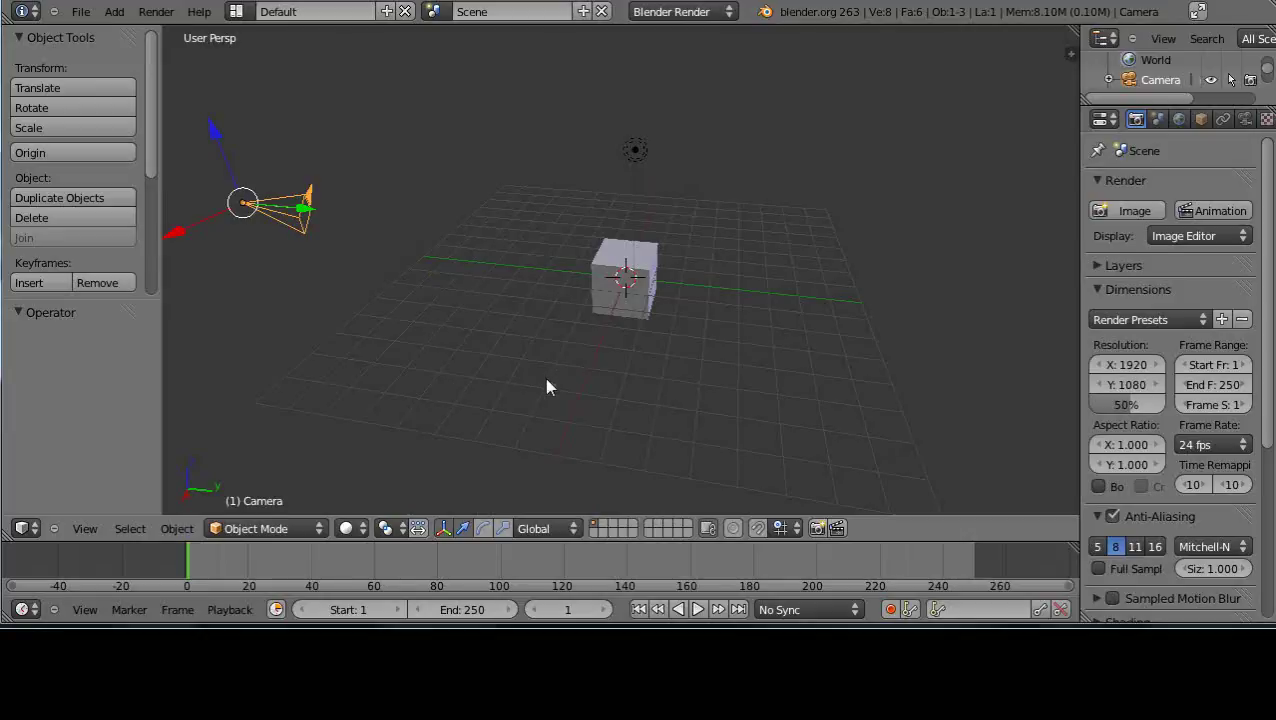
pyautogui.press('KP_0')
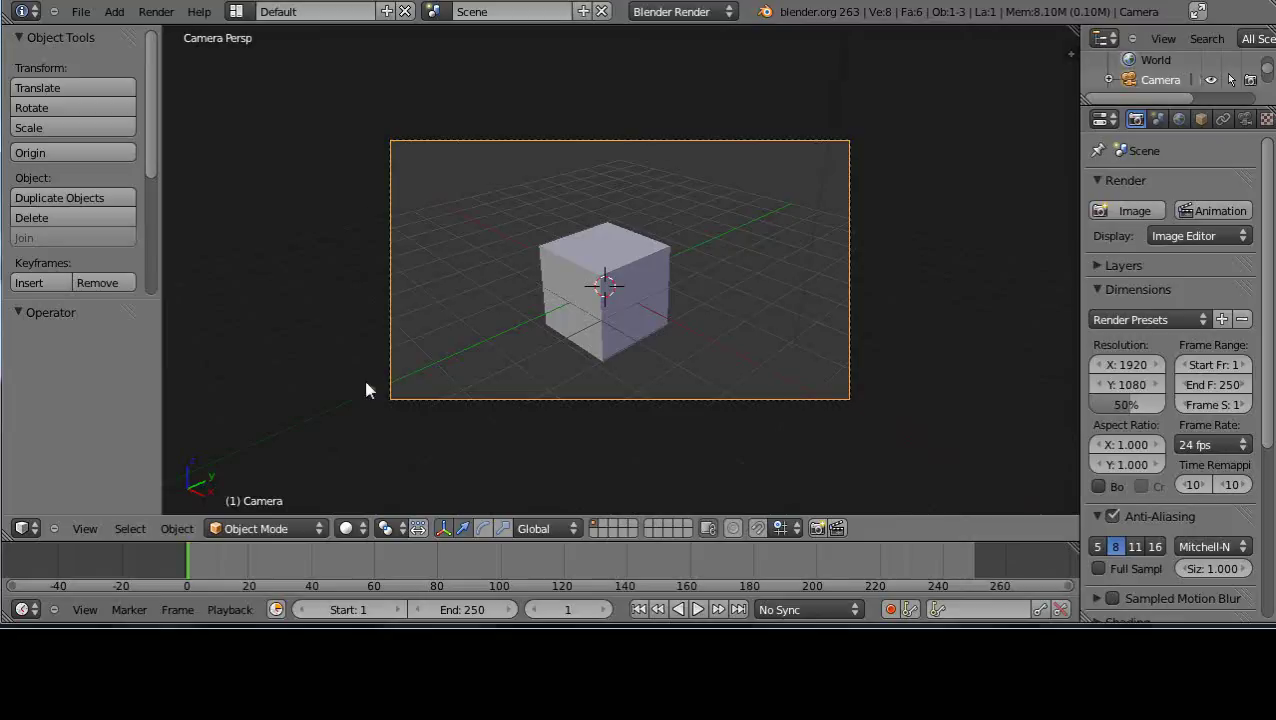
pyautogui.press('F12')
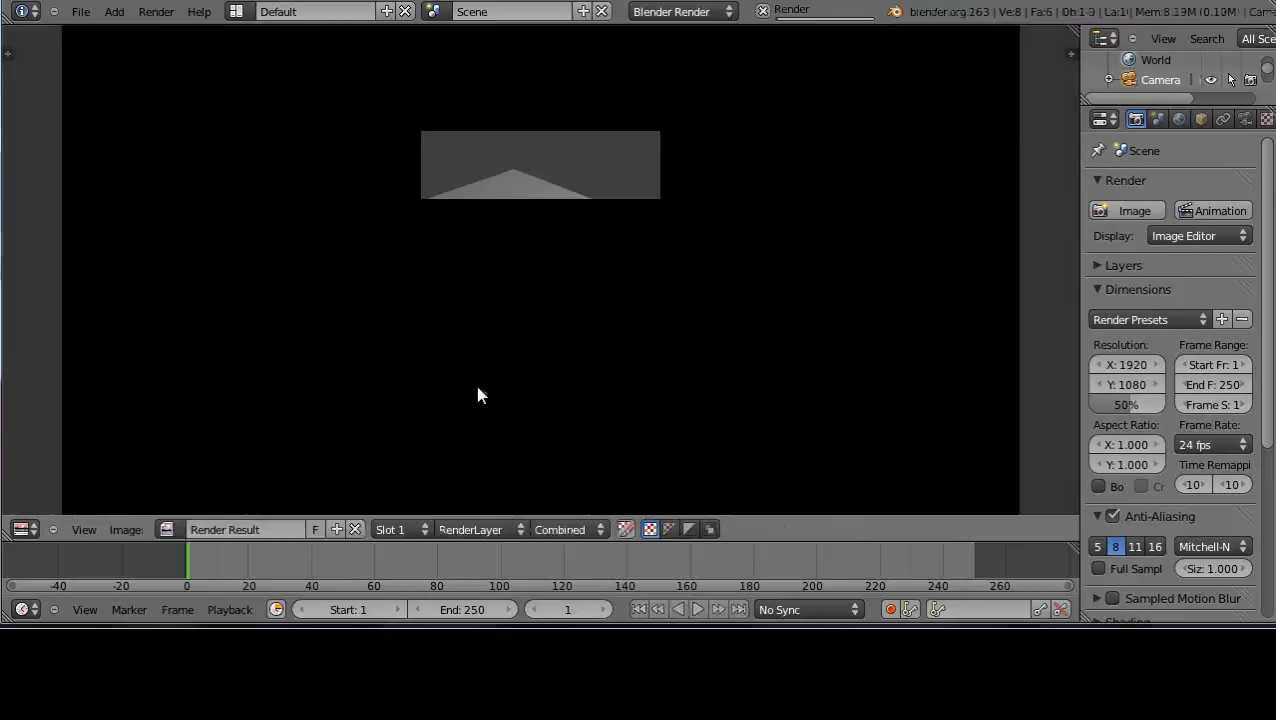
# Examine the rendered image at different zoom levels, close it and check the cube's framing in the camera view.
pyautogui.scroll(-2, 517, 379)
pyautogui.scroll(2, 517, 379)
pyautogui.scroll(-2, 518, 380)
pyautogui.scroll(1, 518, 380)
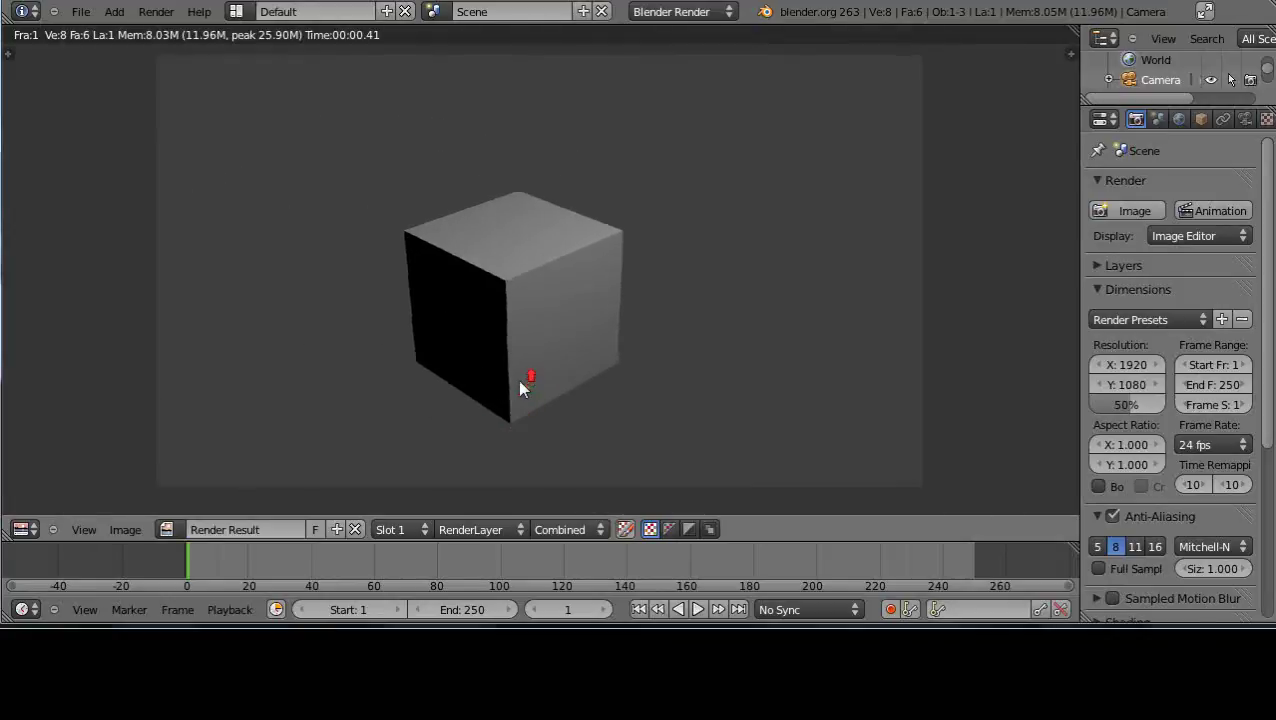
pyautogui.press('Escape')
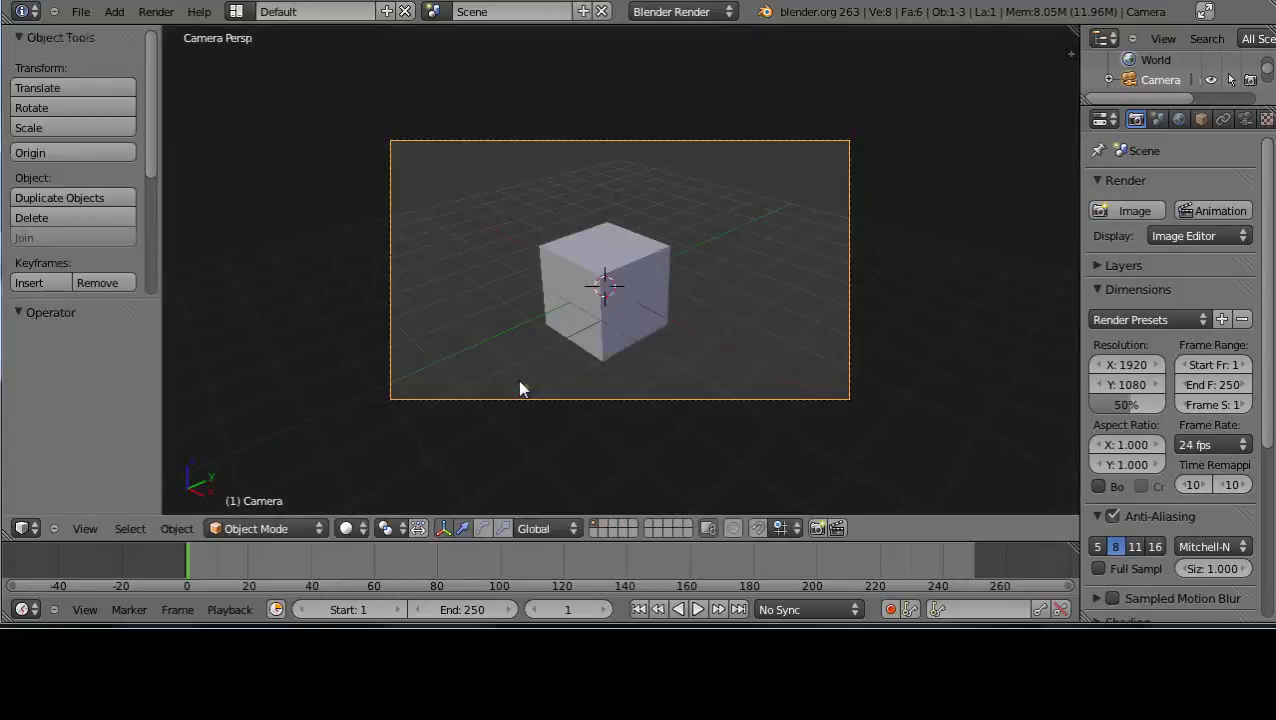
pyautogui.scroll(2, 613, 398)
pyautogui.scroll(-3, 613, 398)
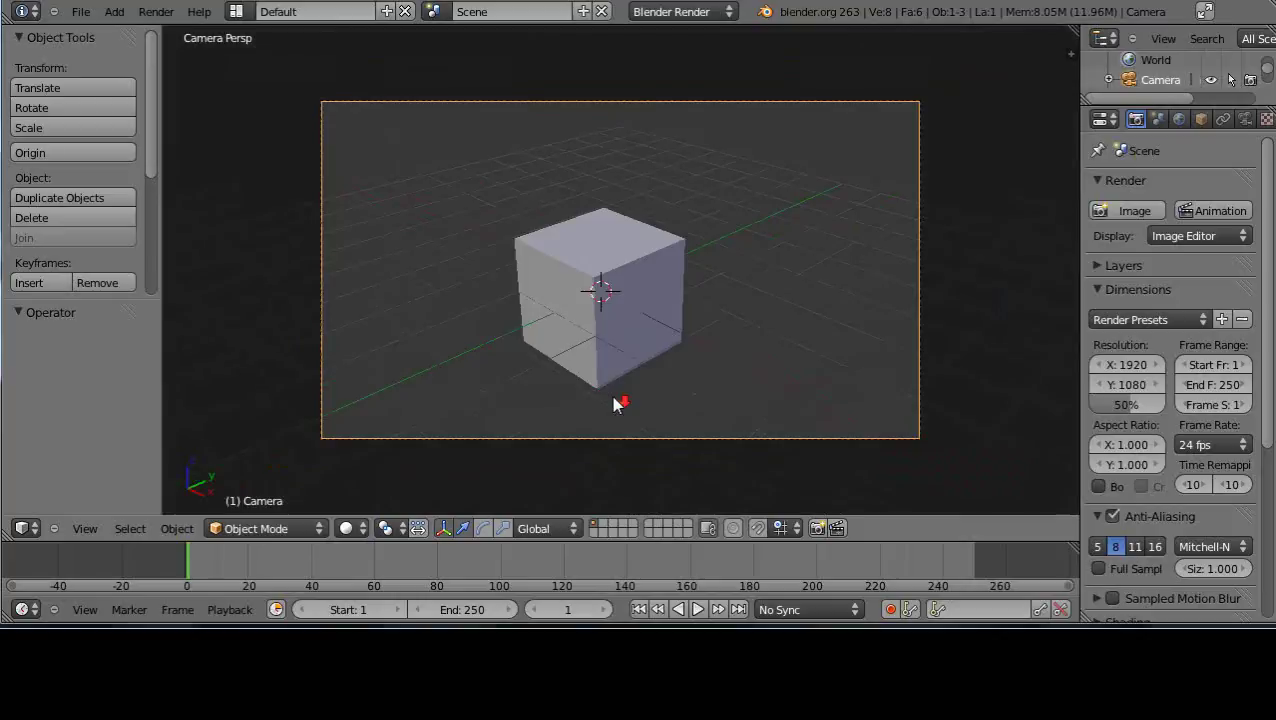
pyautogui.scroll(3, 613, 398)
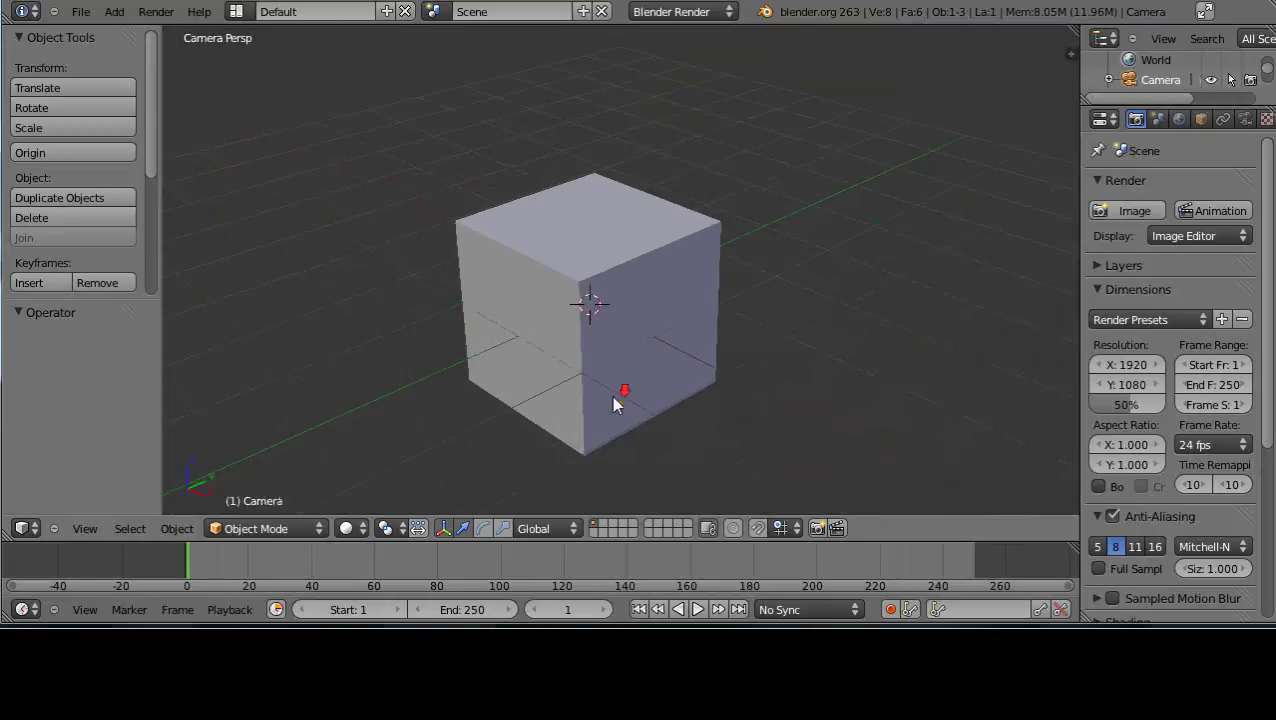
pyautogui.scroll(-2, 613, 397)
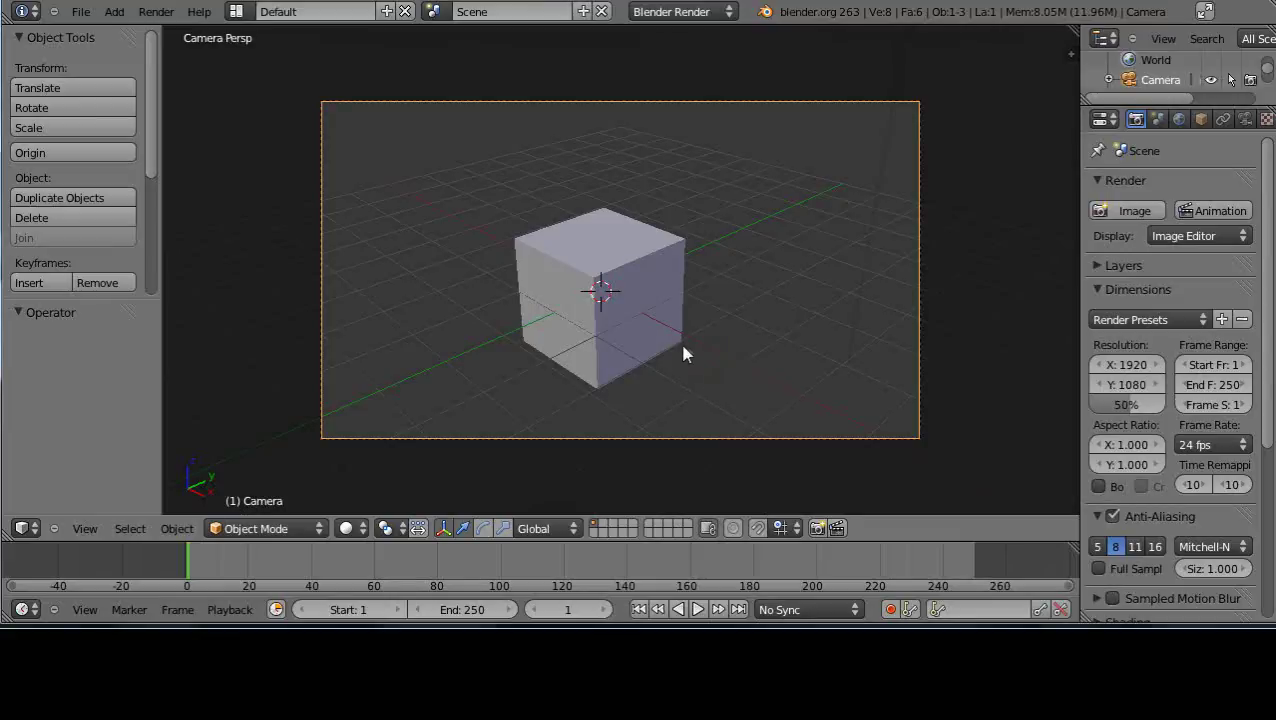
# Leave the camera view and examine the cube and camera from several angles and zoom distances.
pyautogui.press('KP_1')
pyautogui.moveTo(664, 314); pyautogui.dragTo(418, 375, button='middle')
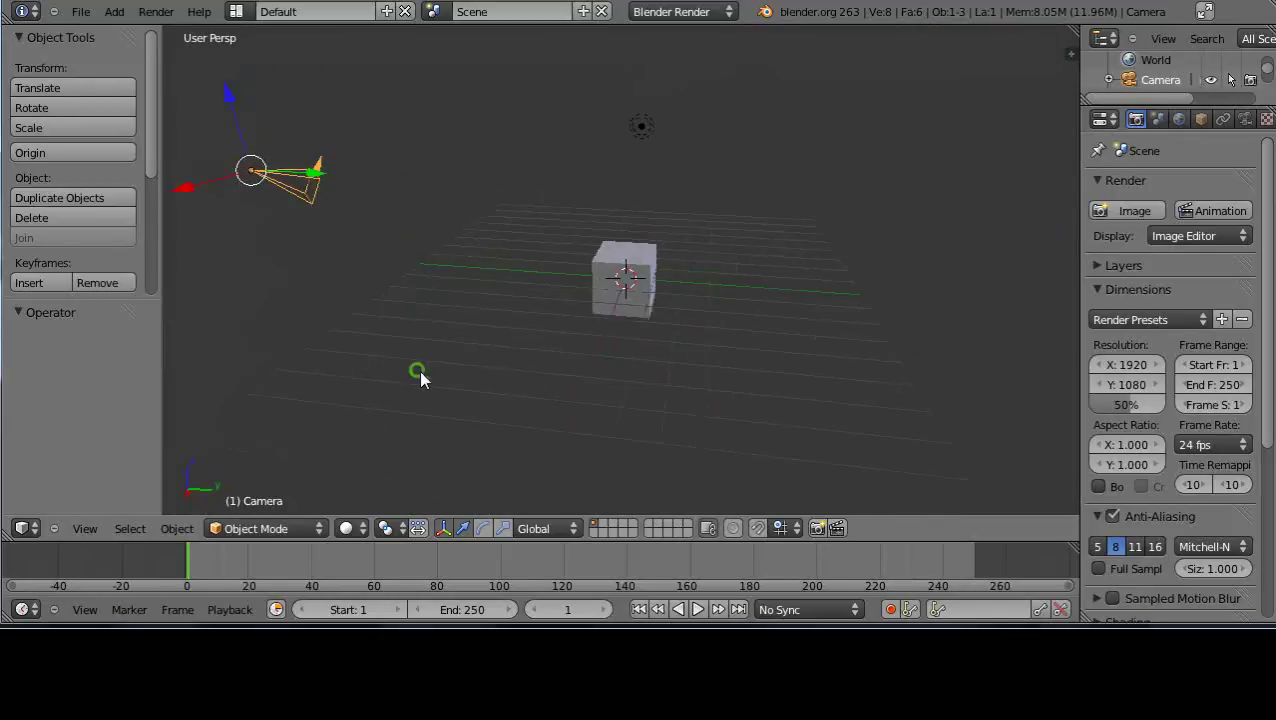
pyautogui.scroll(4, 638, 373)
pyautogui.scroll(-3, 645, 366)
pyautogui.moveTo(623, 392); pyautogui.dragTo(664, 387, button='middle')
pyautogui.scroll(2, 684, 405)
pyautogui.scroll(-2, 664, 387)
pyautogui.scroll(3, 666, 386)
pyautogui.scroll(-3, 666, 389)
pyautogui.scroll(2, 667, 393)
pyautogui.scroll(-1, 667, 393)
pyautogui.moveTo(541, 370); pyautogui.dragTo(534, 371, button='middle')
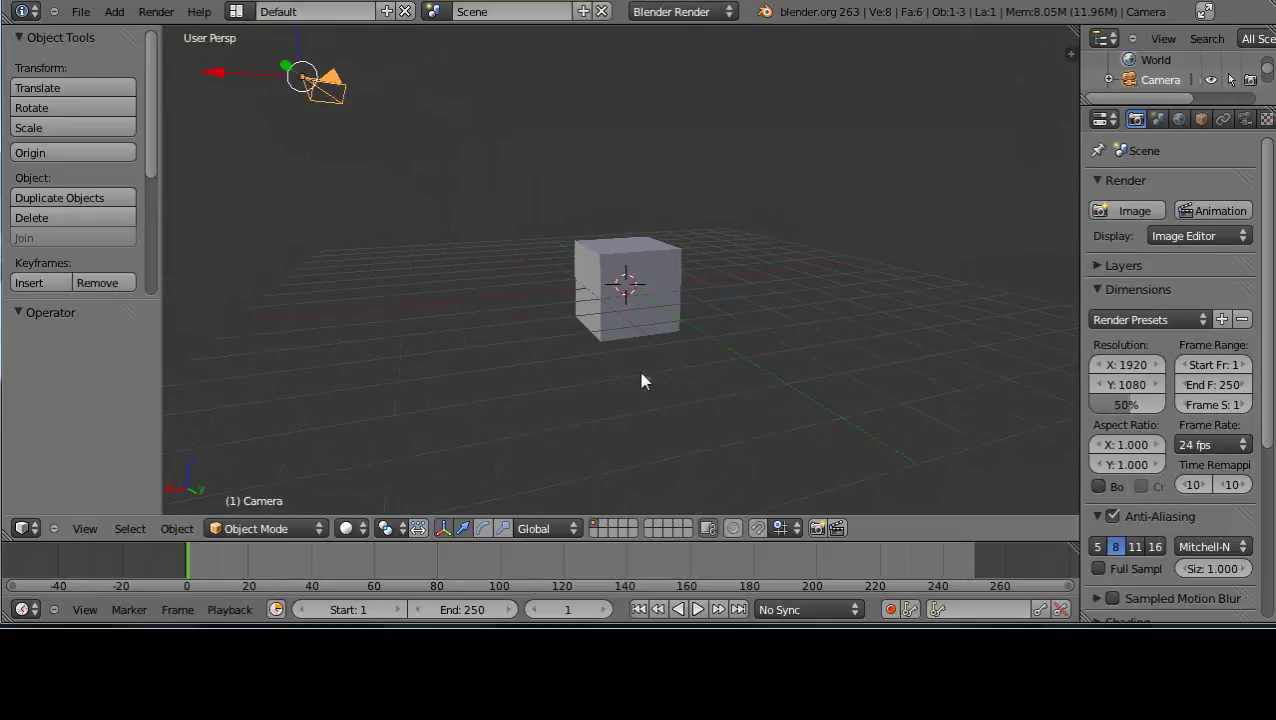
# Select the cube and try moving it up about 2.03 units along the global Z axis.
pyautogui.middleClick(645, 283)
pyautogui.rightClick(645, 283)
pyautogui.scroll(2, 662, 306)
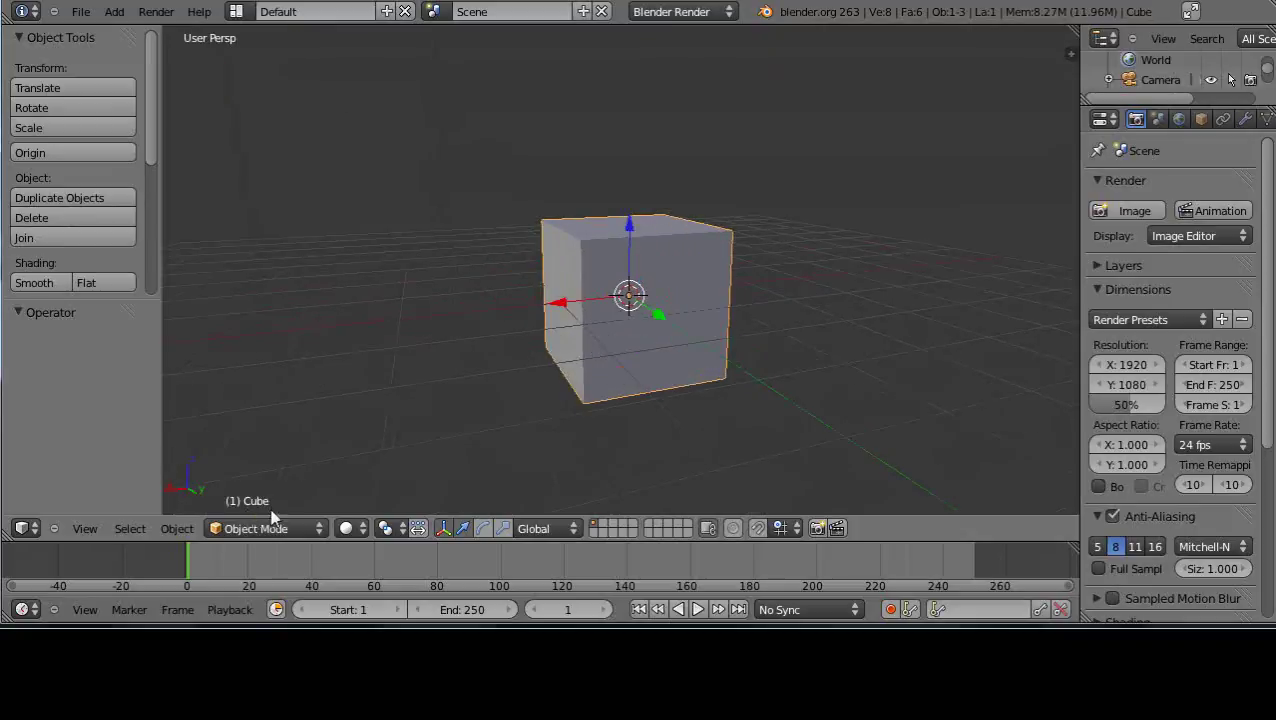
pyautogui.moveTo(478, 357)
pyautogui.mouseDown(button='middle')
pyautogui.moveTo(732, 403)
pyautogui.moveTo(443, 395)
pyautogui.moveTo(480, 356)
pyautogui.mouseUp(button='middle')
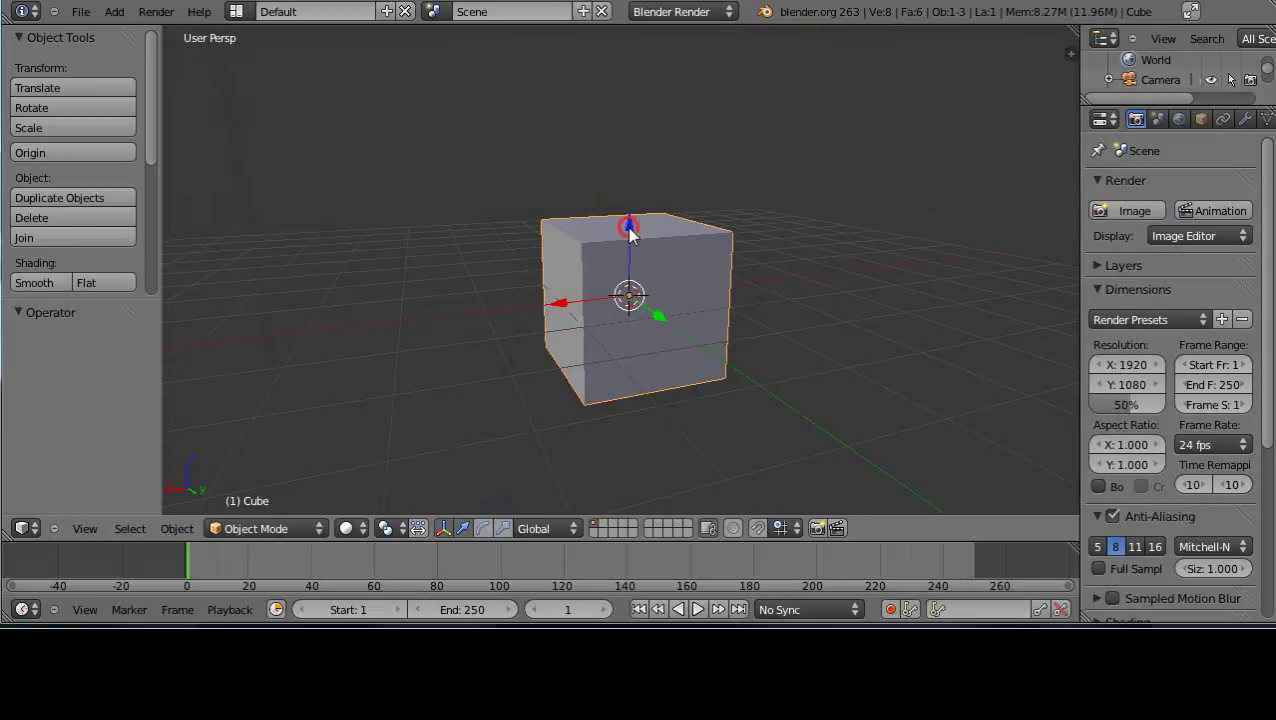
pyautogui.moveTo(630, 232); pyautogui.dragTo(680, 90)
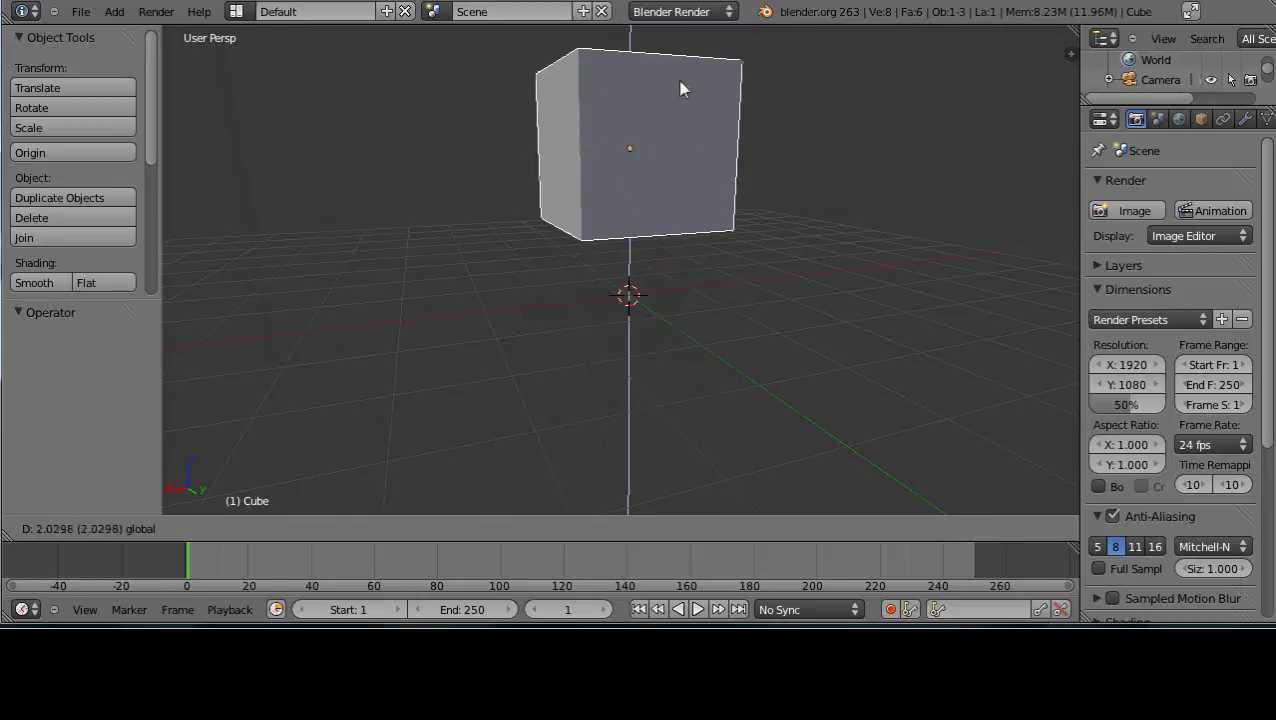
pyautogui.rightClick(678, 88)
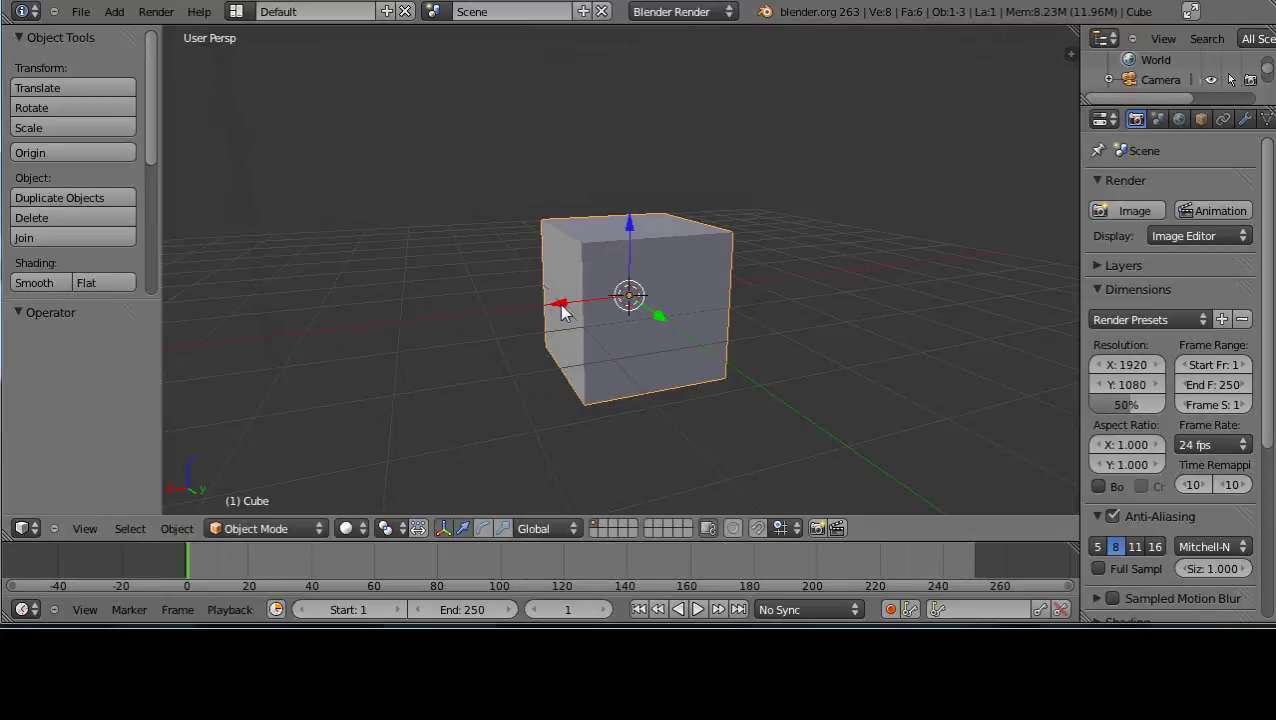
# Move the cube along the X and Y axes in turn, ending with a shift of about -1.085 along X.
pyautogui.moveTo(561, 312); pyautogui.dragTo(450, 410)
pyautogui.moveTo(379, 447); pyautogui.dragTo(527, 447, button='middle')
pyautogui.moveTo(684, 336); pyautogui.dragTo(656, 351)
pyautogui.scroll(-3, 708, 330)
pyautogui.moveTo(706, 342); pyautogui.dragTo(484, 305, button='middle')
pyautogui.moveTo(484, 287); pyautogui.dragTo(530, 300)
pyautogui.moveTo(612, 367); pyautogui.dragTo(655, 376, button='middle')
pyautogui.scroll(3, 655, 376)
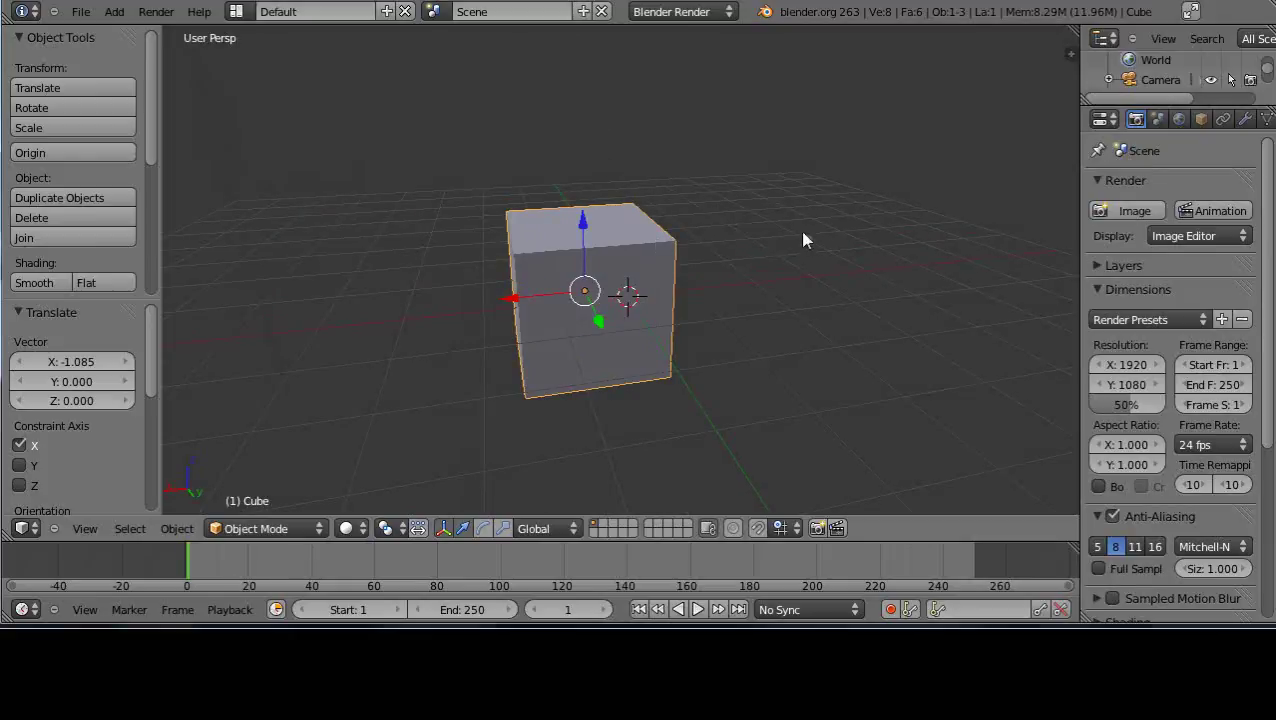
# Try to rotate the cube freely in the top view.
pyautogui.press('KP_7')
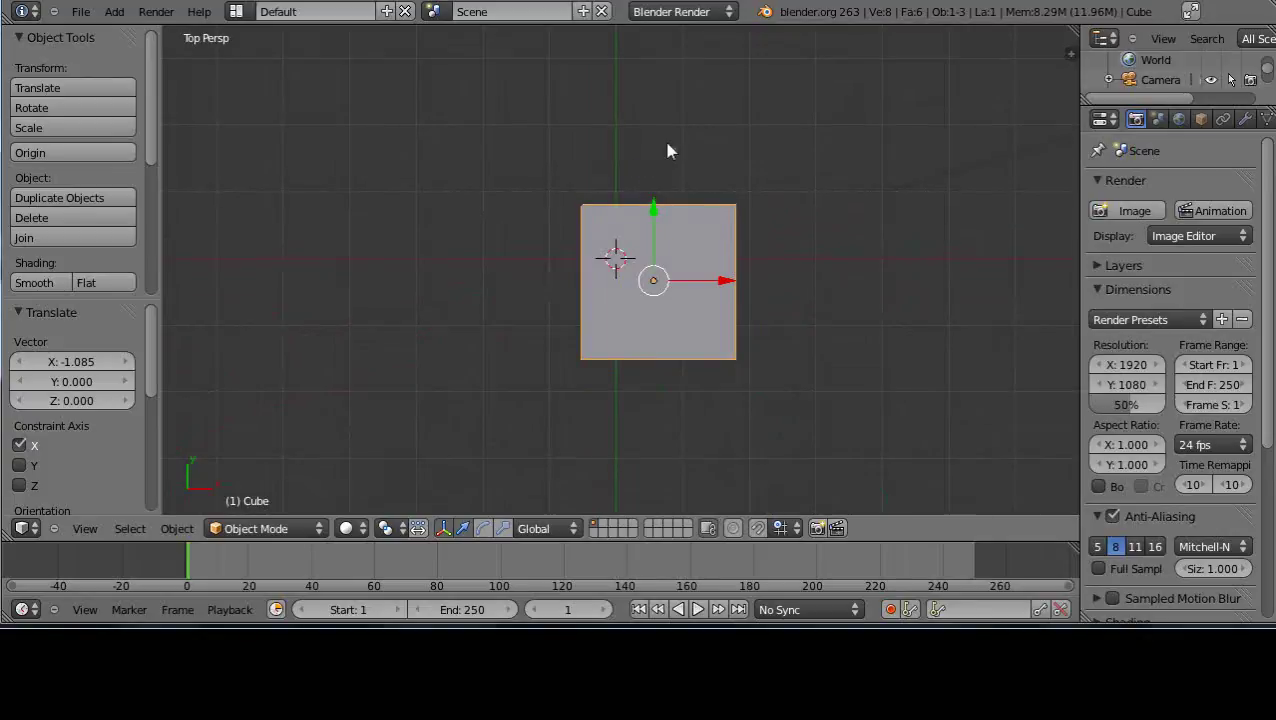
pyautogui.press('r')
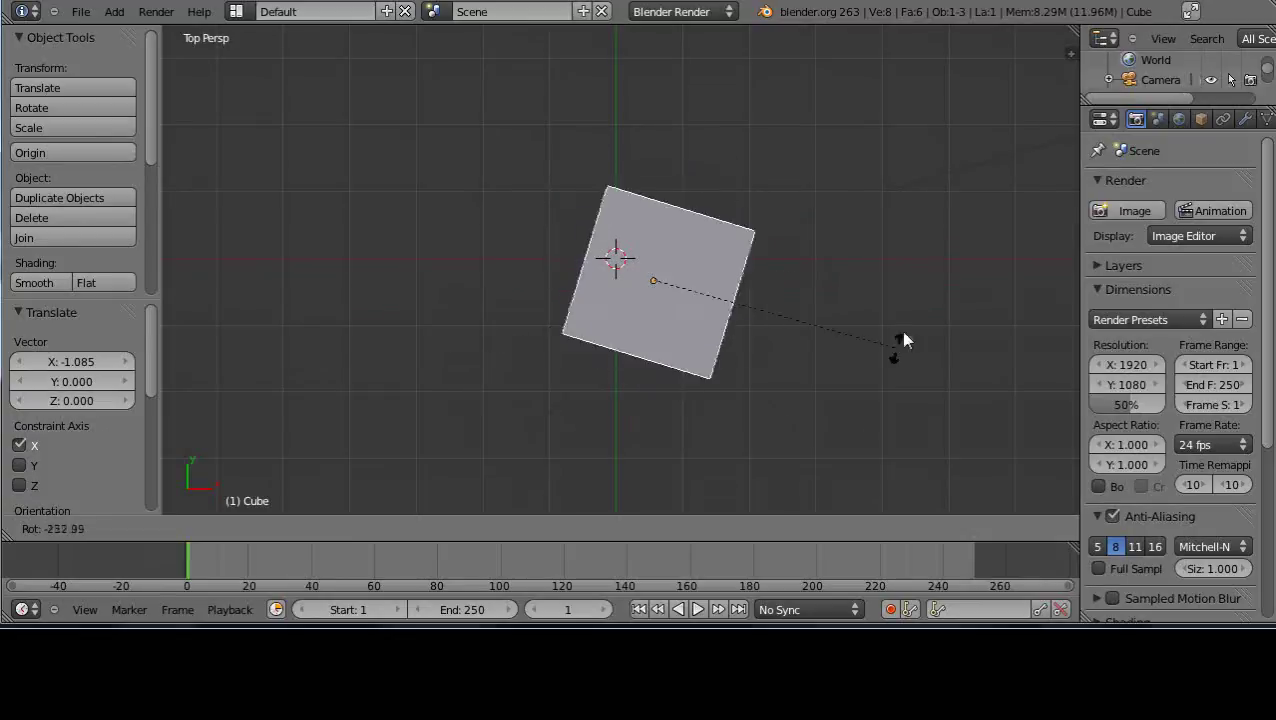
pyautogui.rightClick(798, 237)
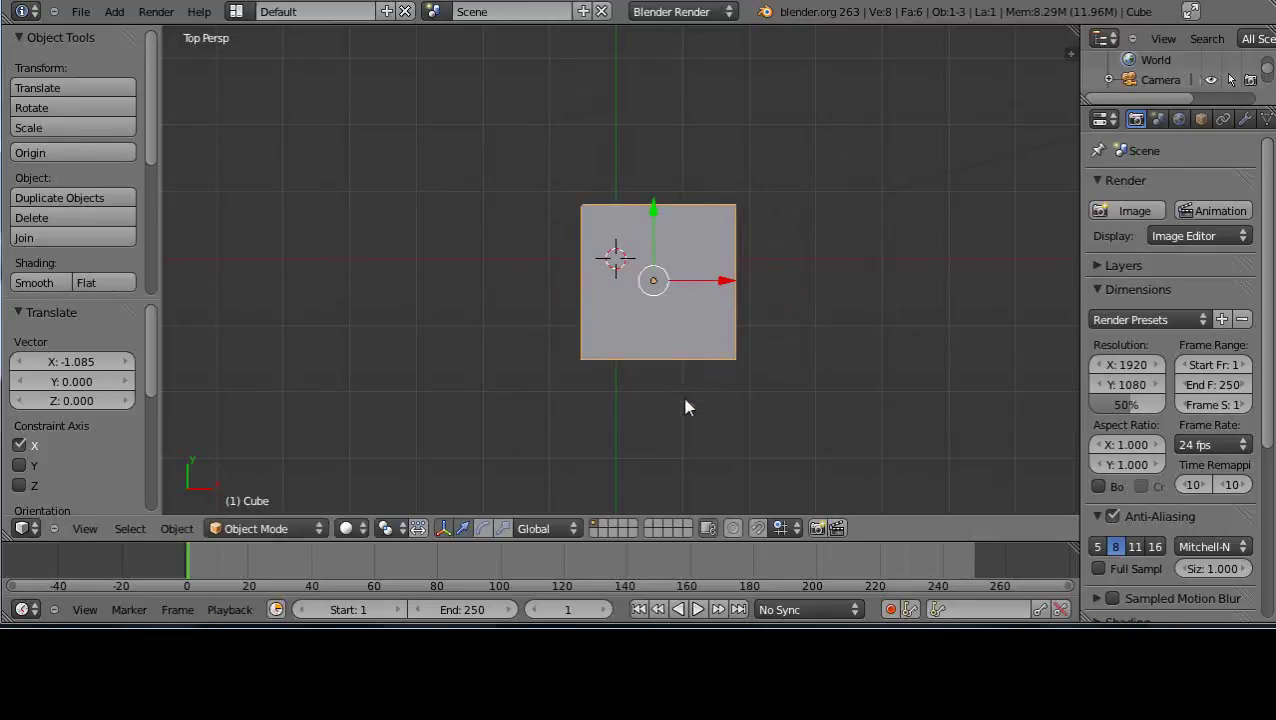
# Rotate the cube about 51.4° around the global X axis from an angled perspective.
pyautogui.moveTo(673, 425); pyautogui.dragTo(548, 232, button='middle')
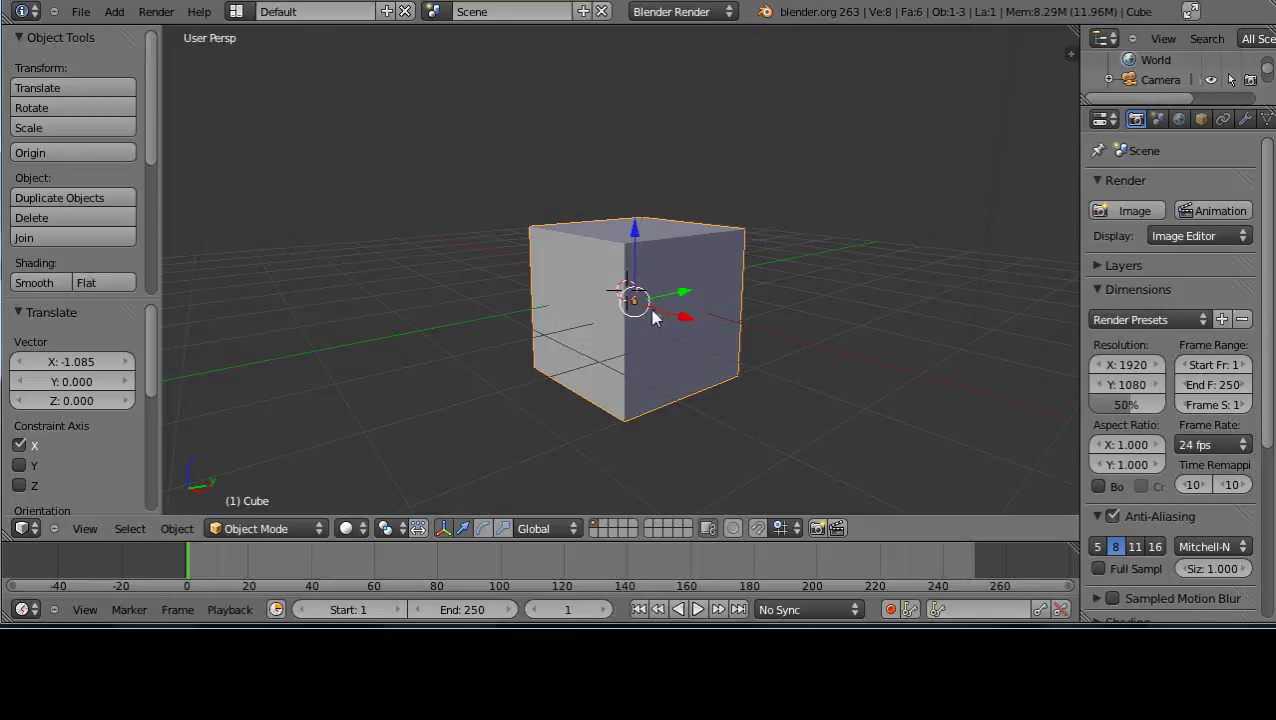
pyautogui.scroll(-3, 752, 330)
pyautogui.scroll(1, 752, 330)
pyautogui.press('r')
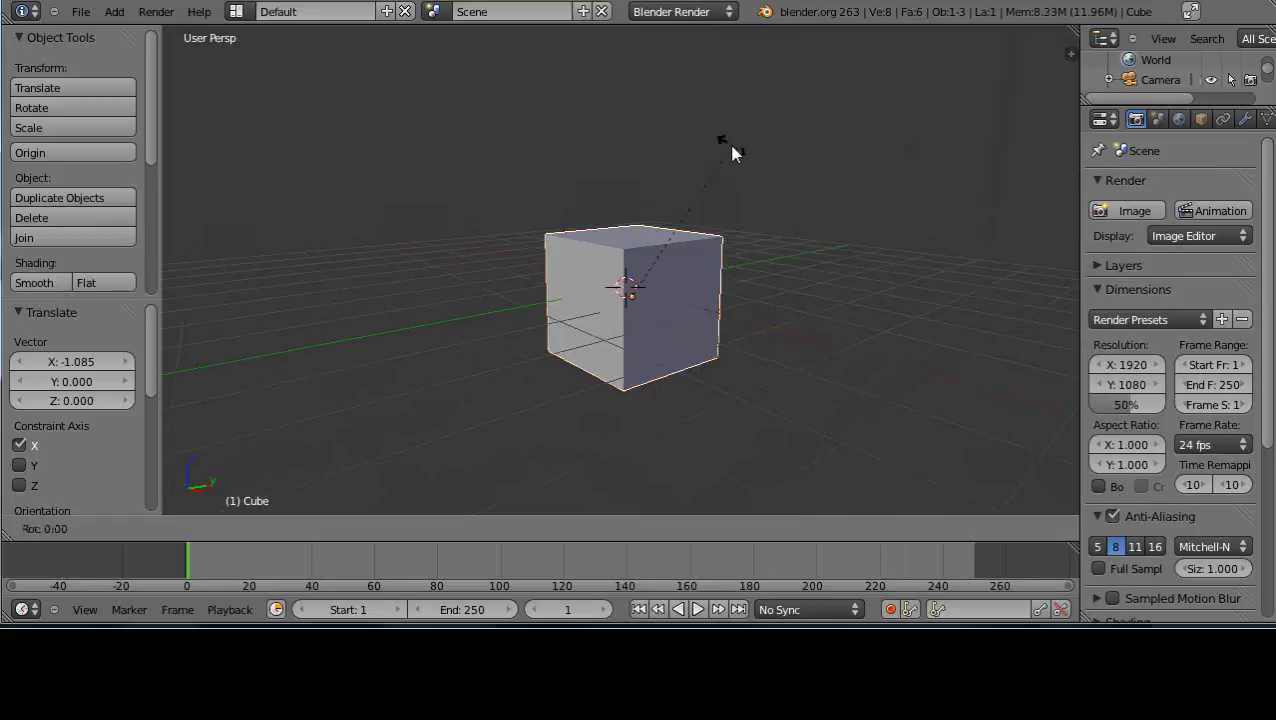
pyautogui.press('x')
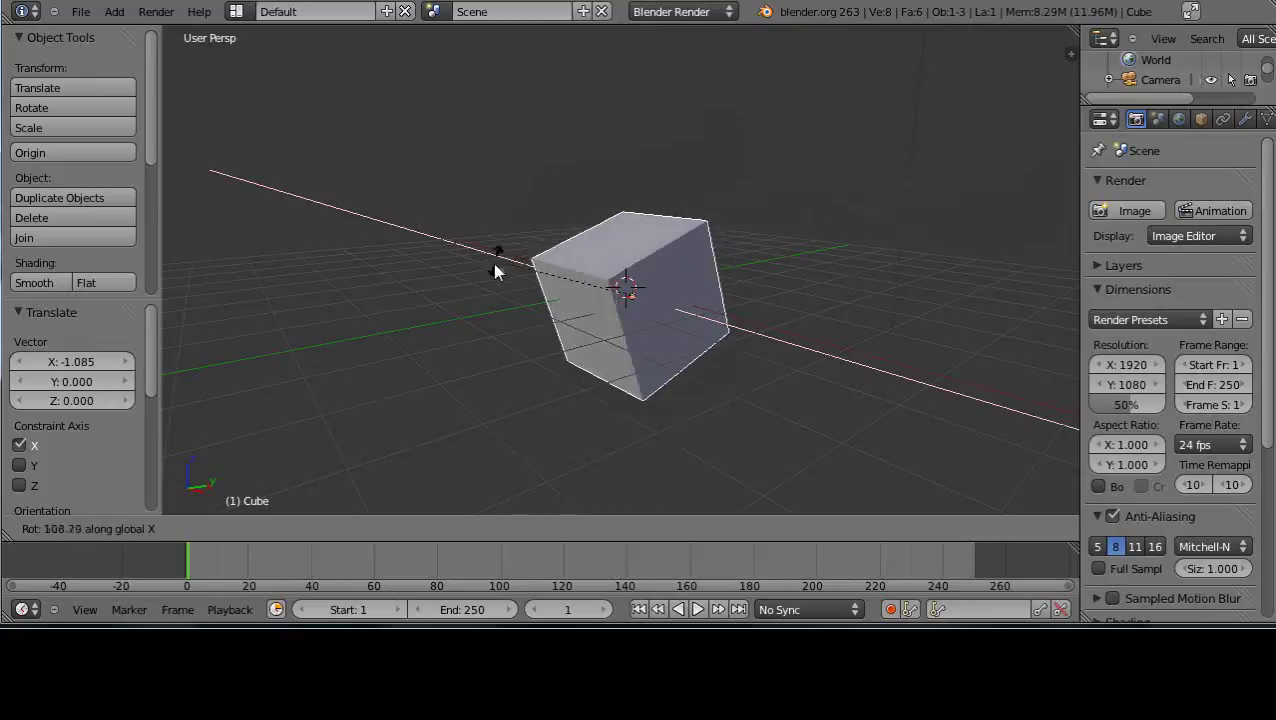
pyautogui.click(603, 218)
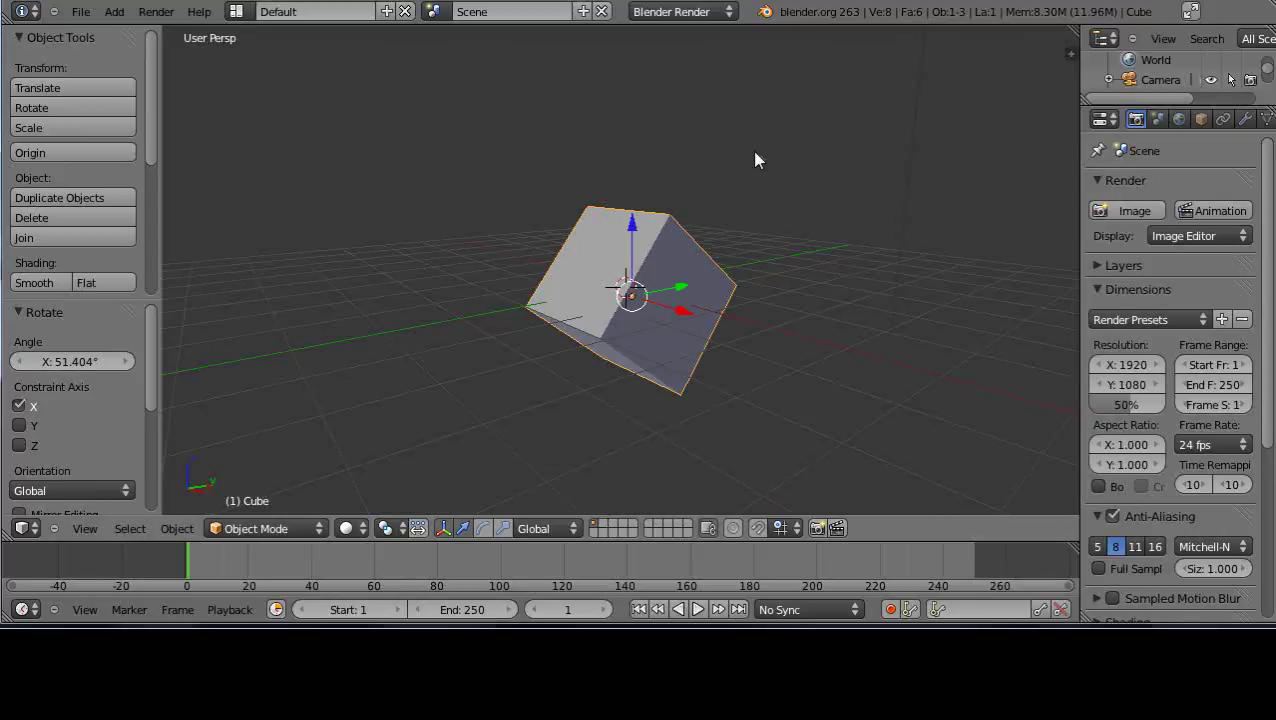
# Rotate the cube about -22.5° around the global Y axis.
pyautogui.press('r')
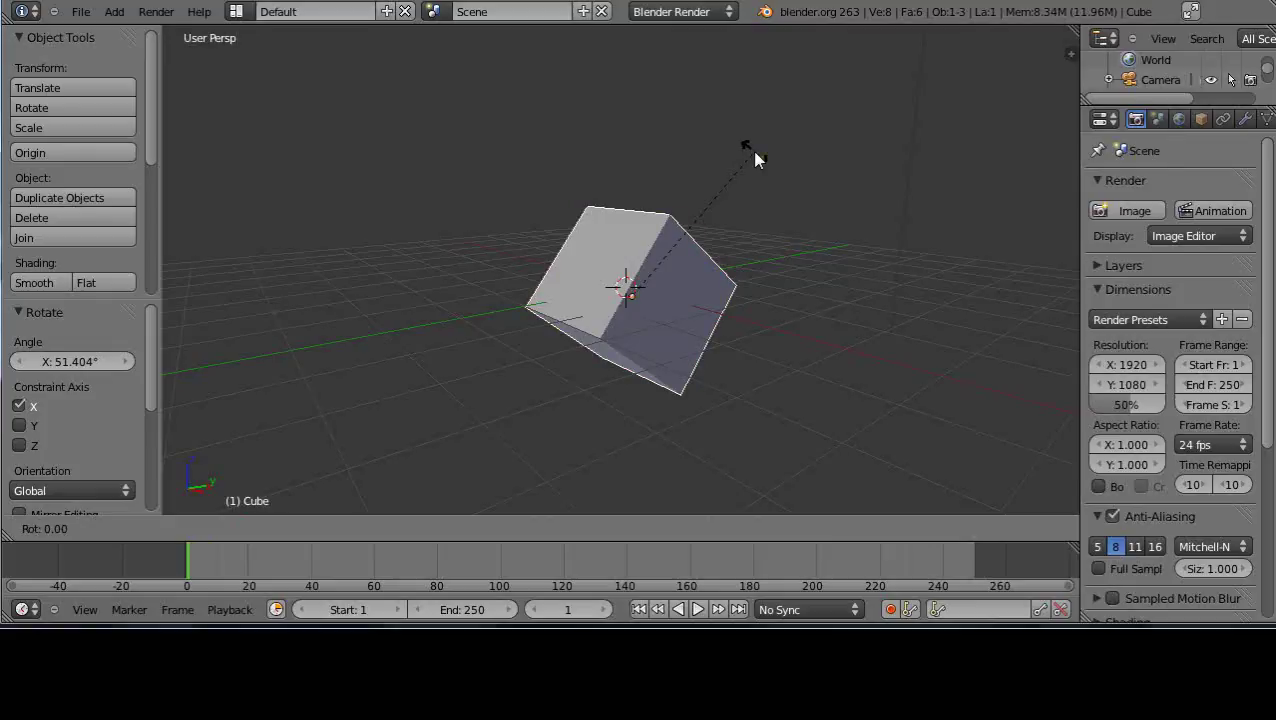
pyautogui.press('y')
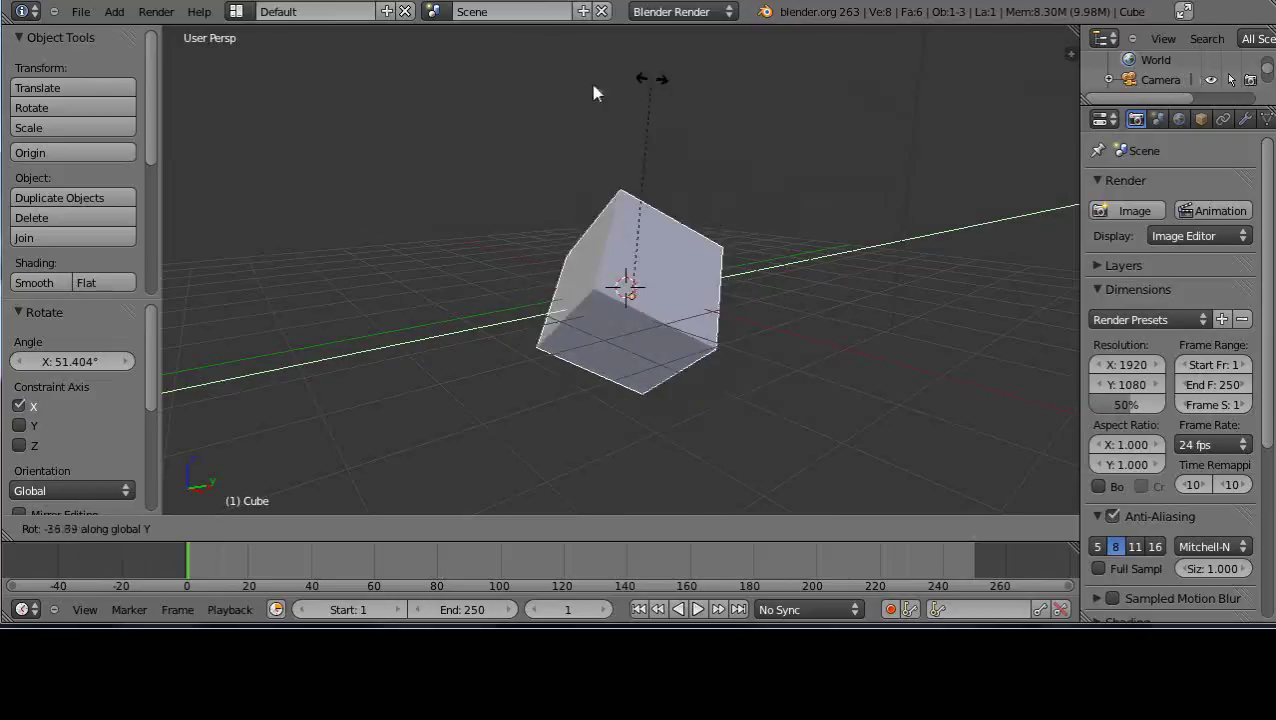
pyautogui.click(685, 163)
pyautogui.scroll(-3, 727, 253)
pyautogui.scroll(3, 732, 251)
pyautogui.scroll(-2, 737, 262)
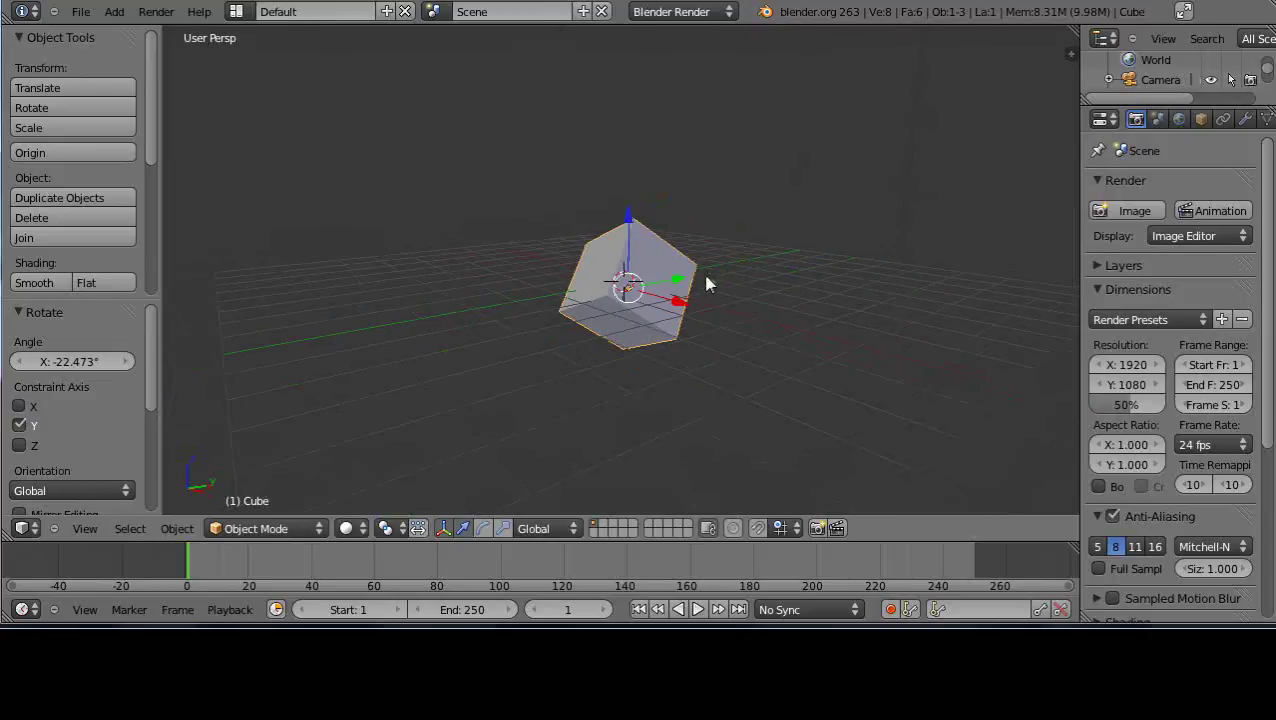
pyautogui.scroll(1, 721, 285)
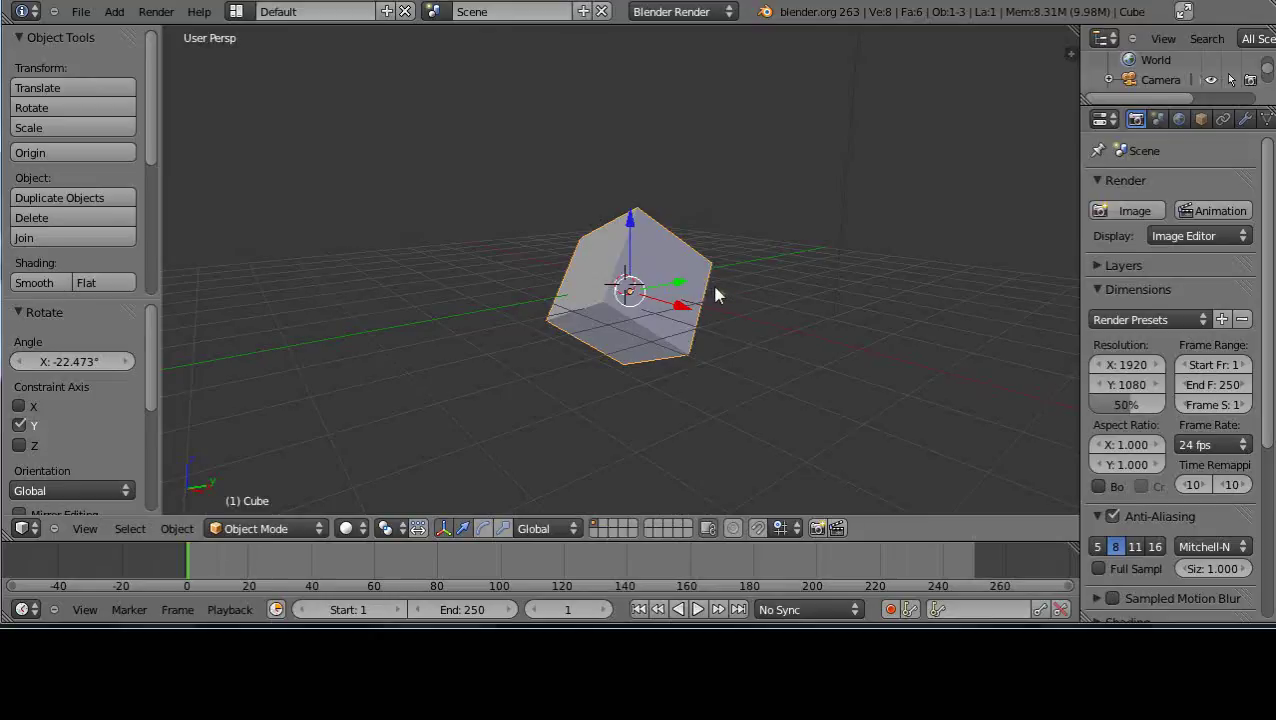
# Try scaling the cube uniformly, and undo its last two rotations.
pyautogui.press('s')
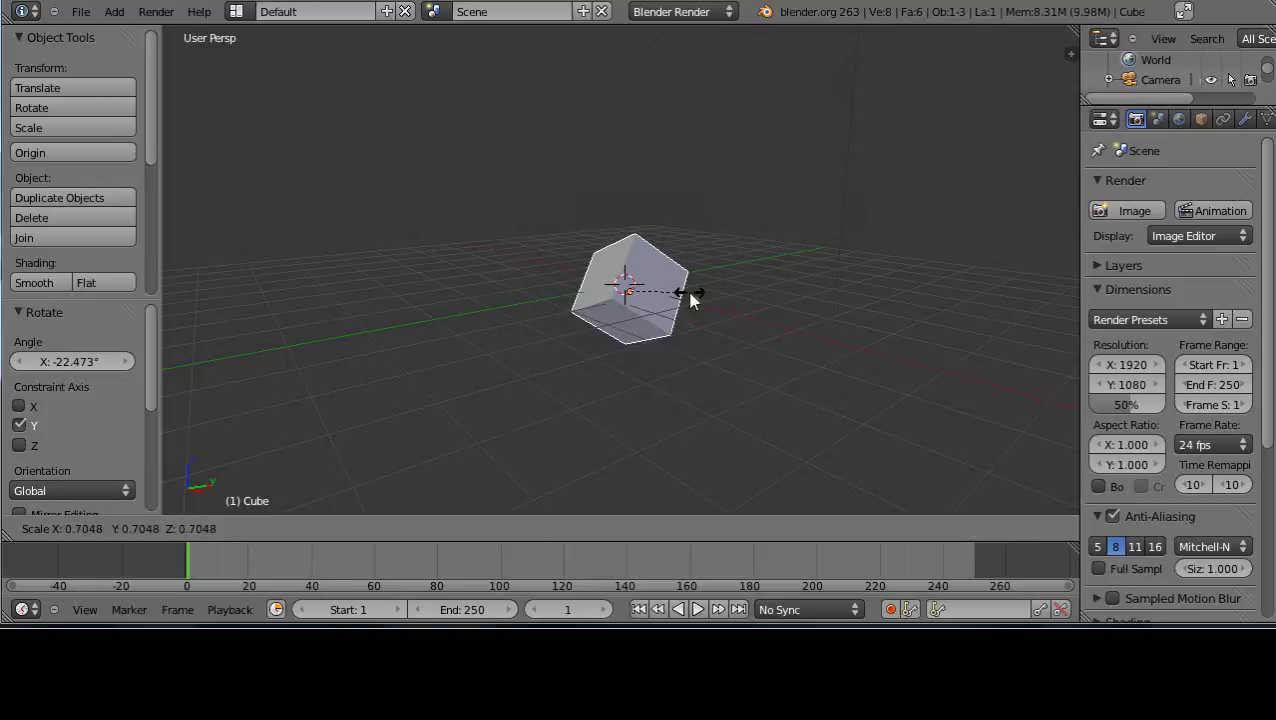
pyautogui.press('Escape')
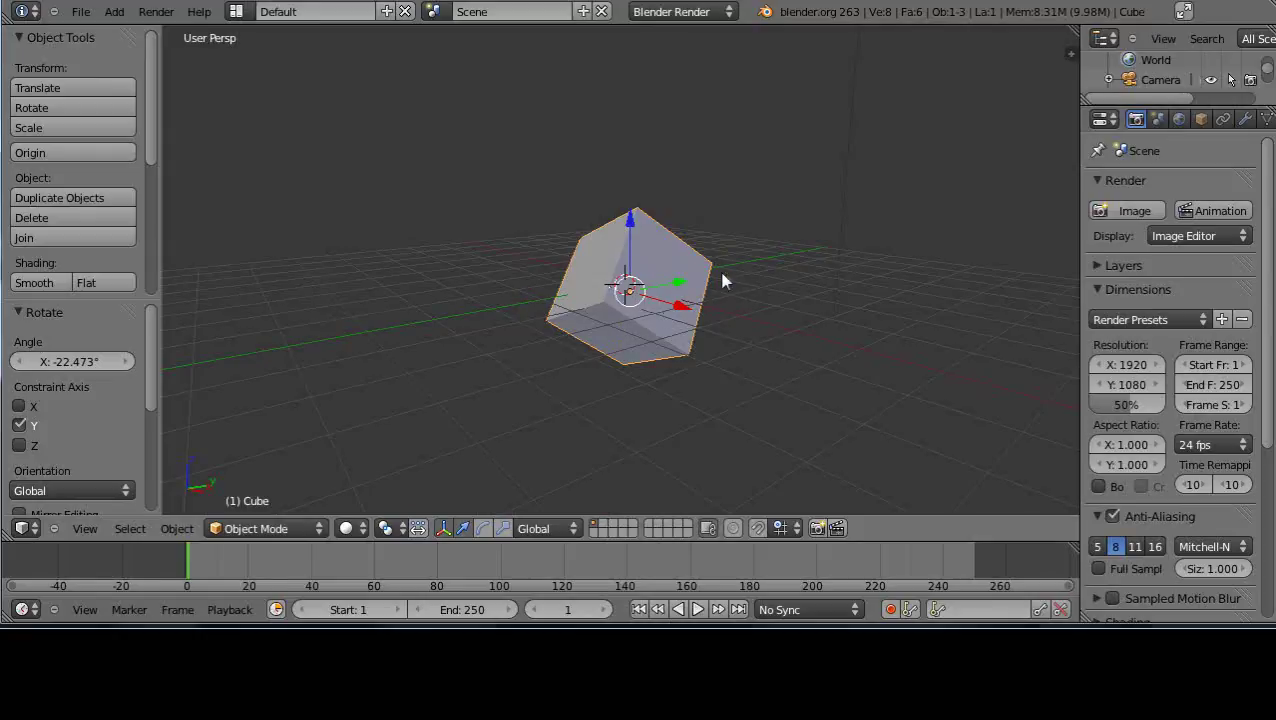
pyautogui.hotkey('ctrl', 'z')
pyautogui.hotkey('ctrl', 'z')
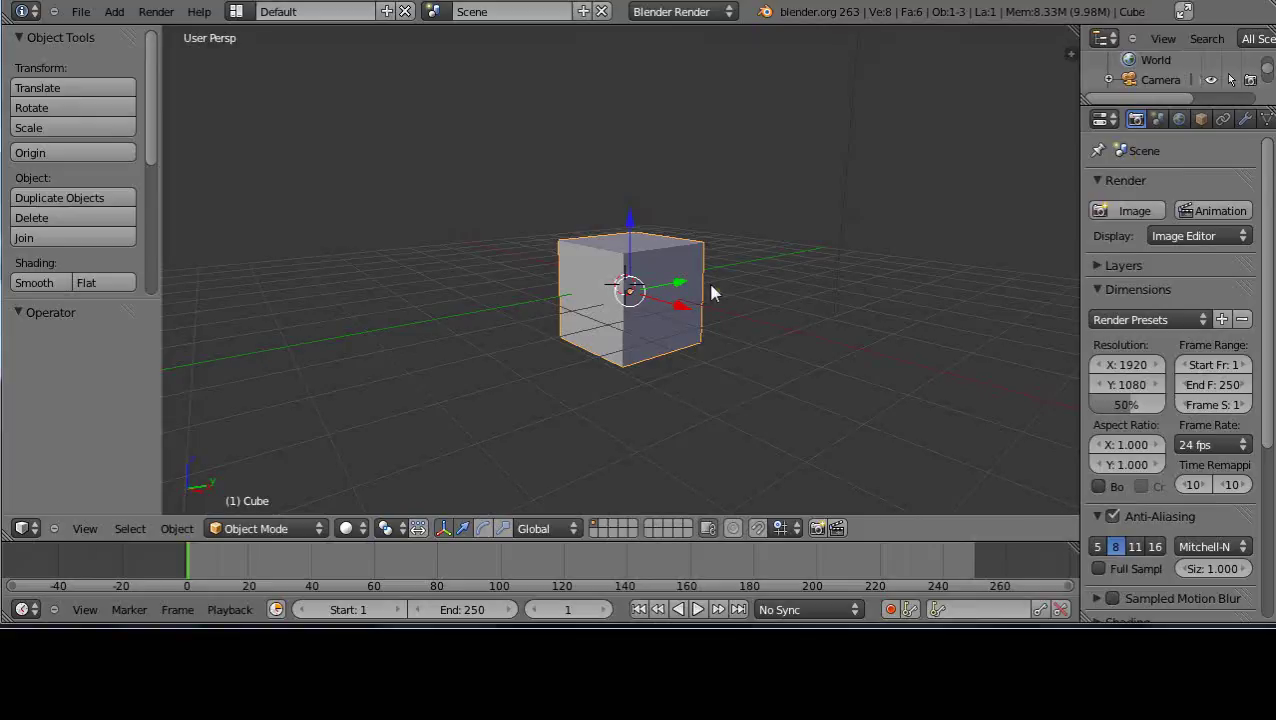
# Stretch the cube along the global Y axis by a factor of about 2.575.
pyautogui.press('s')
pyautogui.press('y')
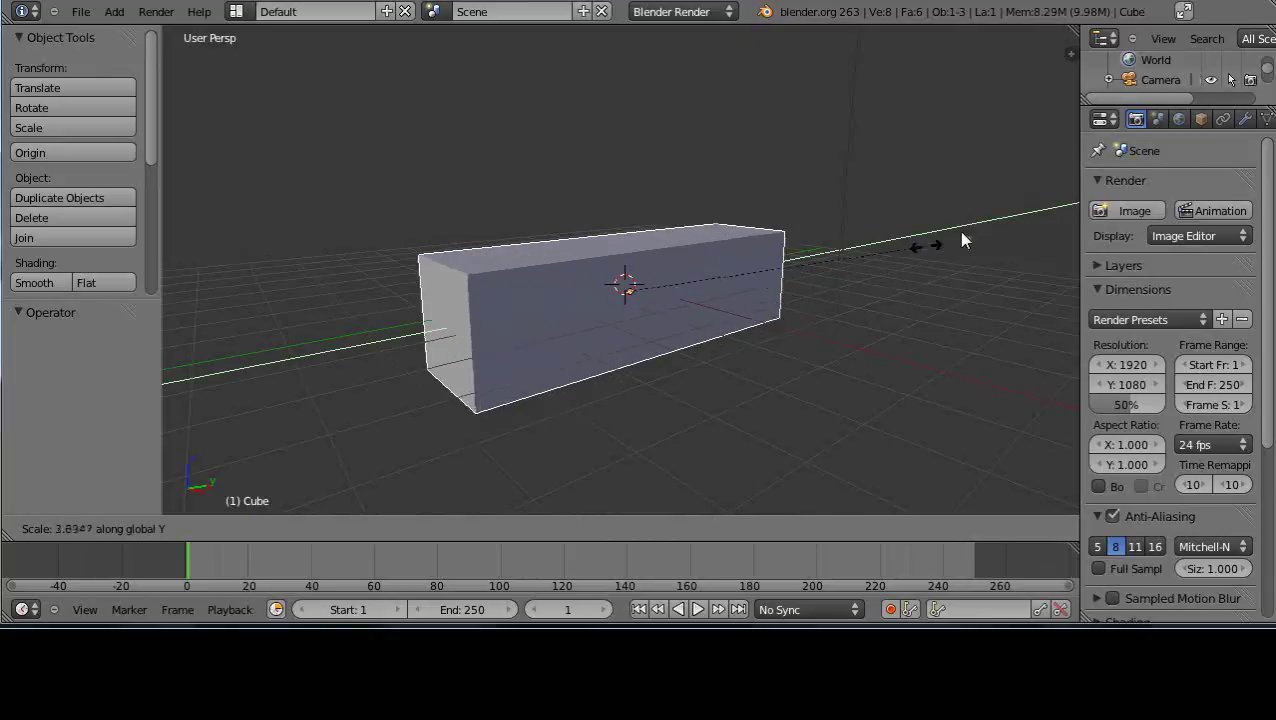
pyautogui.click(834, 250)
pyautogui.moveTo(684, 320); pyautogui.dragTo(685, 347, button='middle')
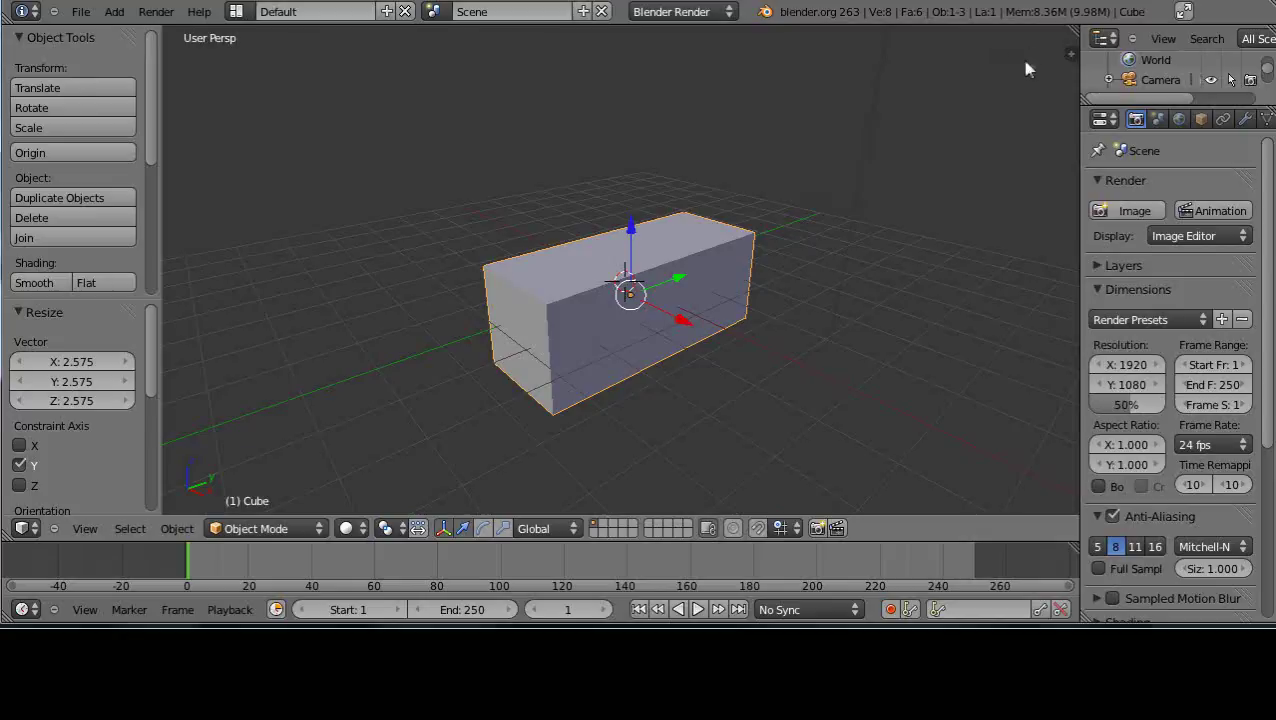
# Scale the stretched cube uniformly by a factor of about 0.506.
pyautogui.press('s')
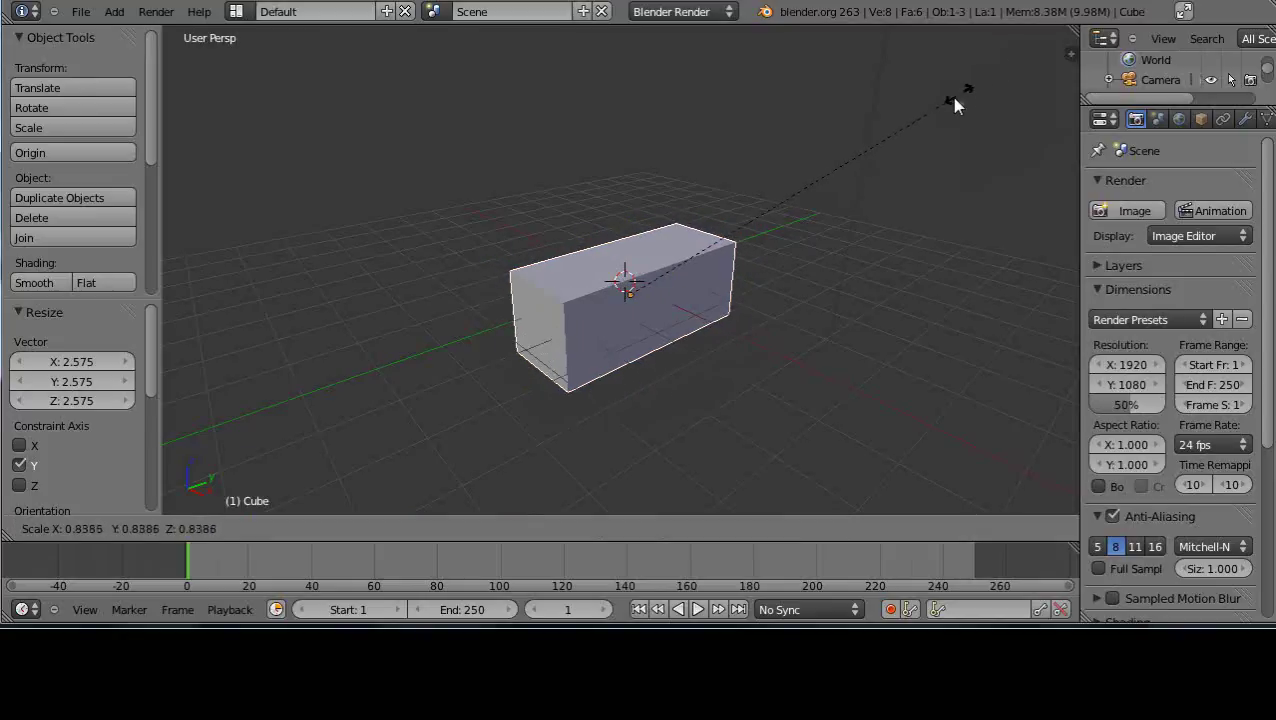
pyautogui.click(829, 178)
pyautogui.moveTo(729, 279)
pyautogui.mouseDown(button='middle')
pyautogui.moveTo(701, 245)
pyautogui.moveTo(707, 277)
pyautogui.mouseUp(button='middle')
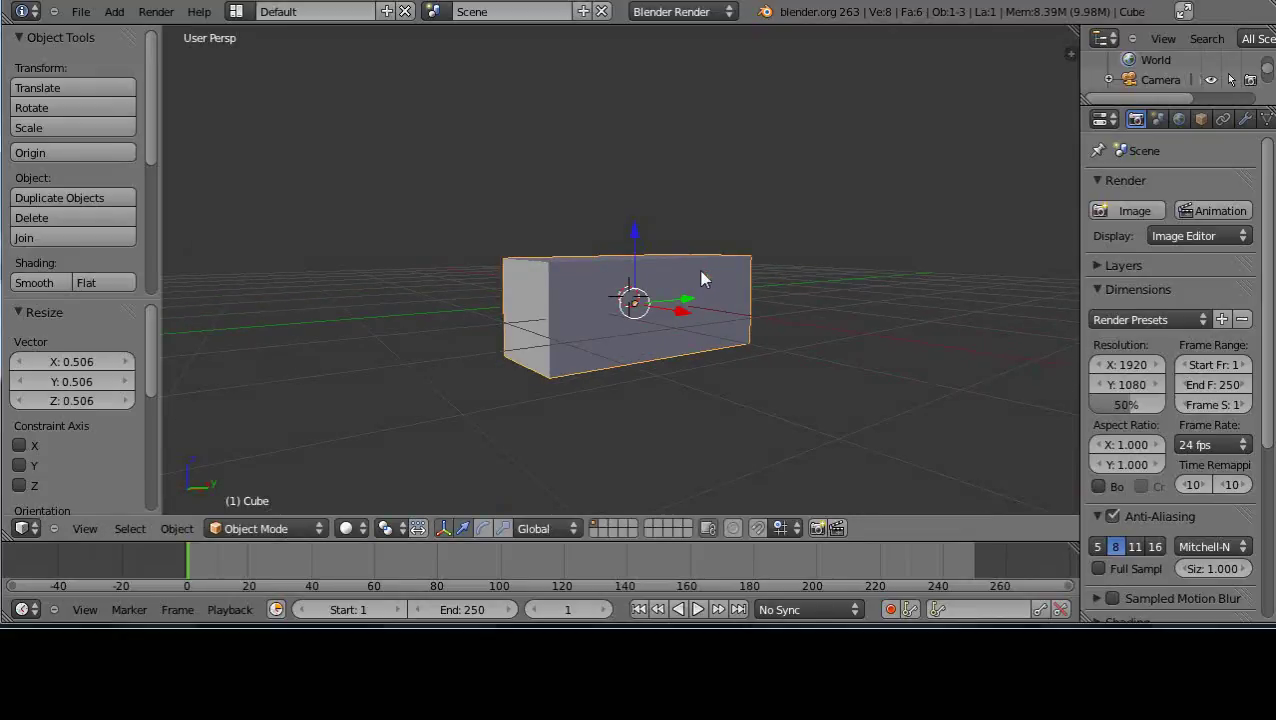
pyautogui.moveTo(686, 304)
pyautogui.mouseDown(button='middle')
pyautogui.moveTo(695, 315)
pyautogui.moveTo(684, 318)
pyautogui.mouseUp(button='middle')
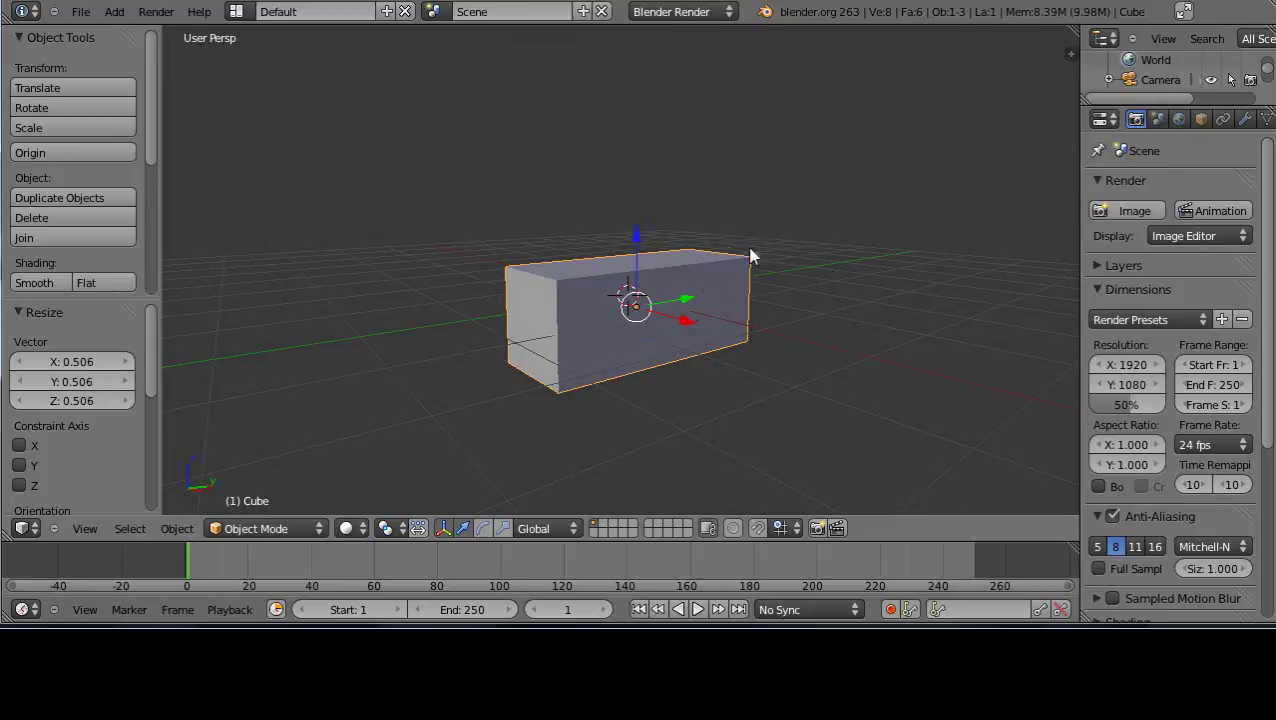
# Scale the box by a factor of about 0.926 along Y and Z, locking the global X axis.
pyautogui.press('s')
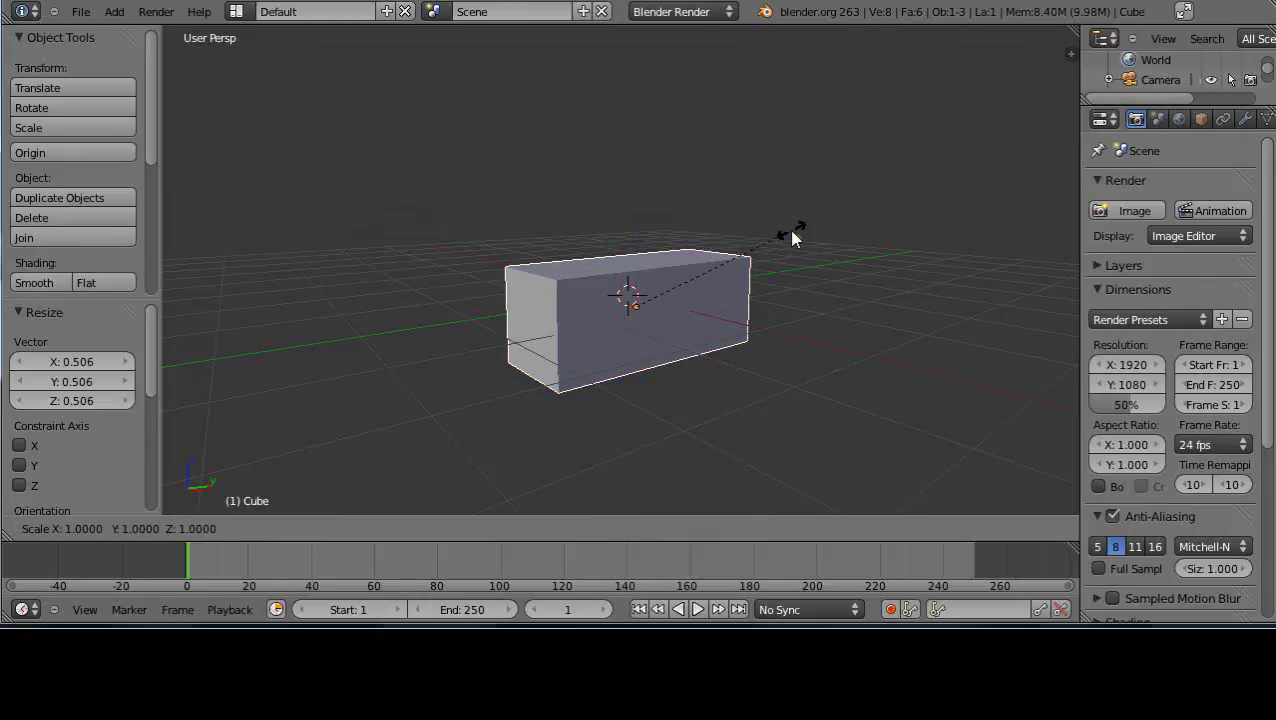
pyautogui.hotkey('shift', 'x')
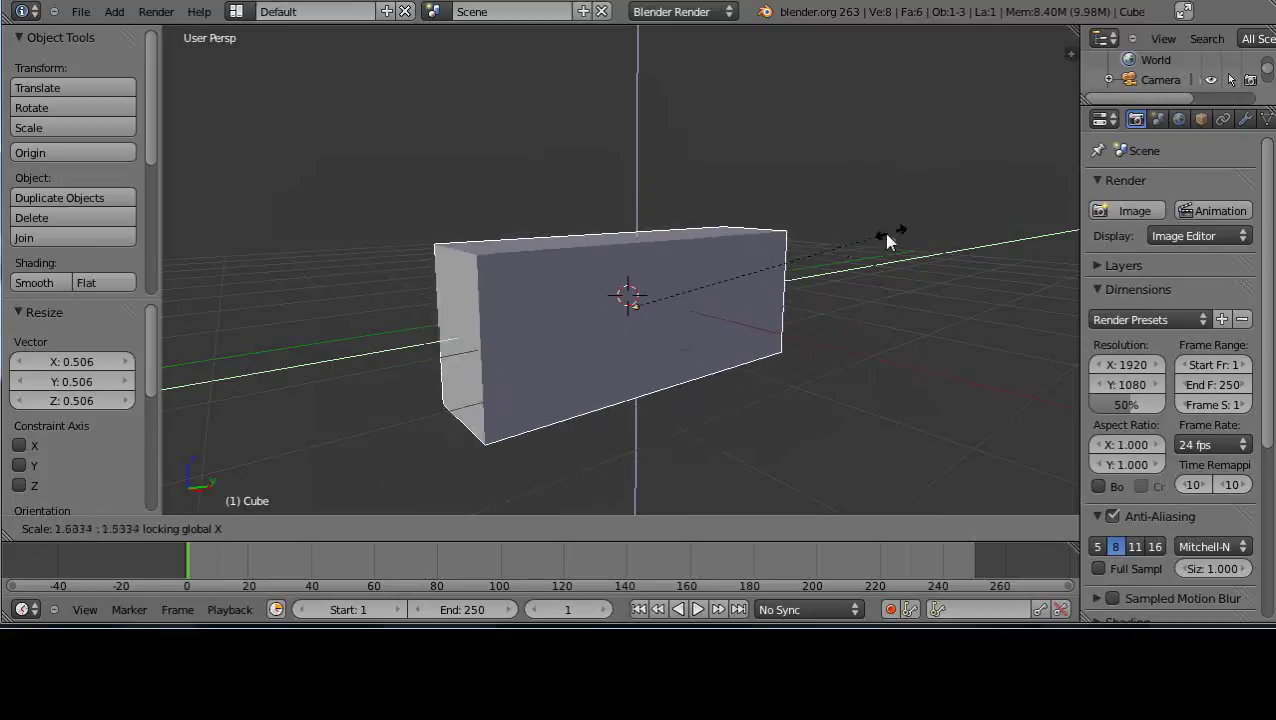
pyautogui.click(807, 272)
pyautogui.scroll(4, 690, 316)
pyautogui.scroll(-4, 690, 316)
pyautogui.moveTo(688, 322); pyautogui.dragTo(613, 348, button='middle')
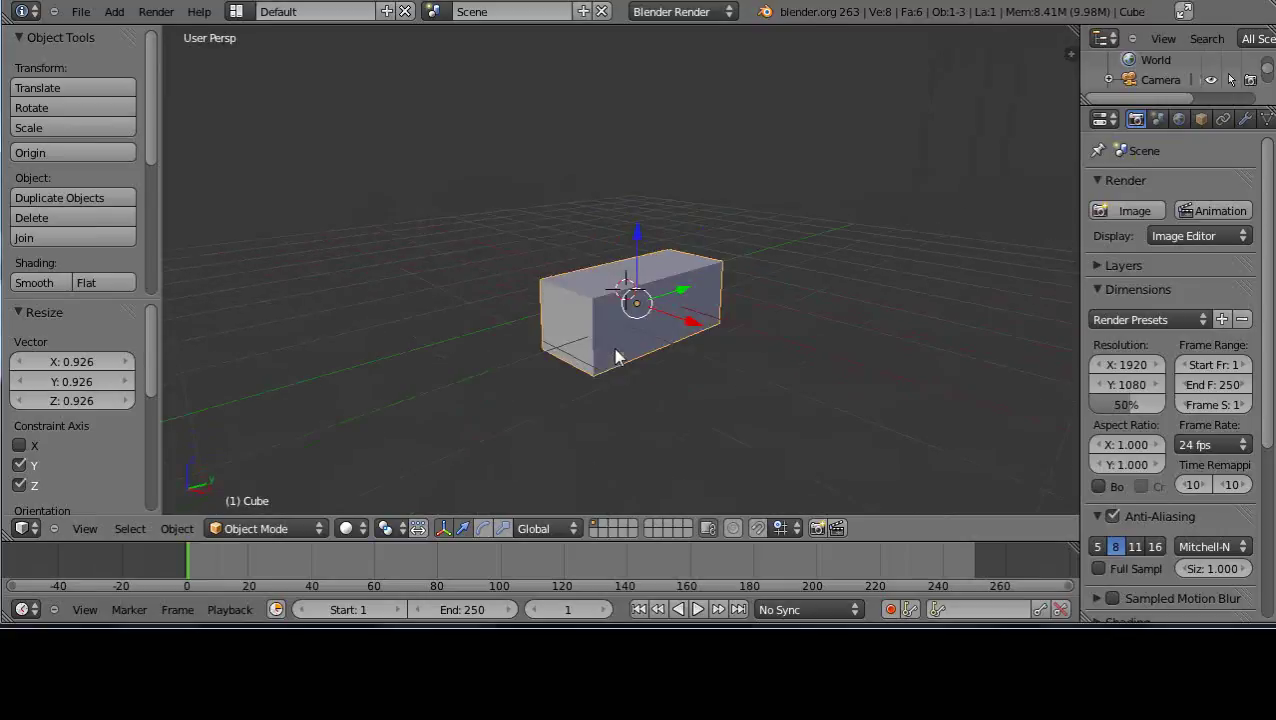
pyautogui.scroll(-3, 686, 356)
pyautogui.scroll(3, 663, 356)
pyautogui.scroll(-3, 658, 352)
pyautogui.scroll(-3, 595, 362)
pyautogui.scroll(6, 598, 356)
pyautogui.moveTo(636, 364); pyautogui.dragTo(607, 339, button='middle')
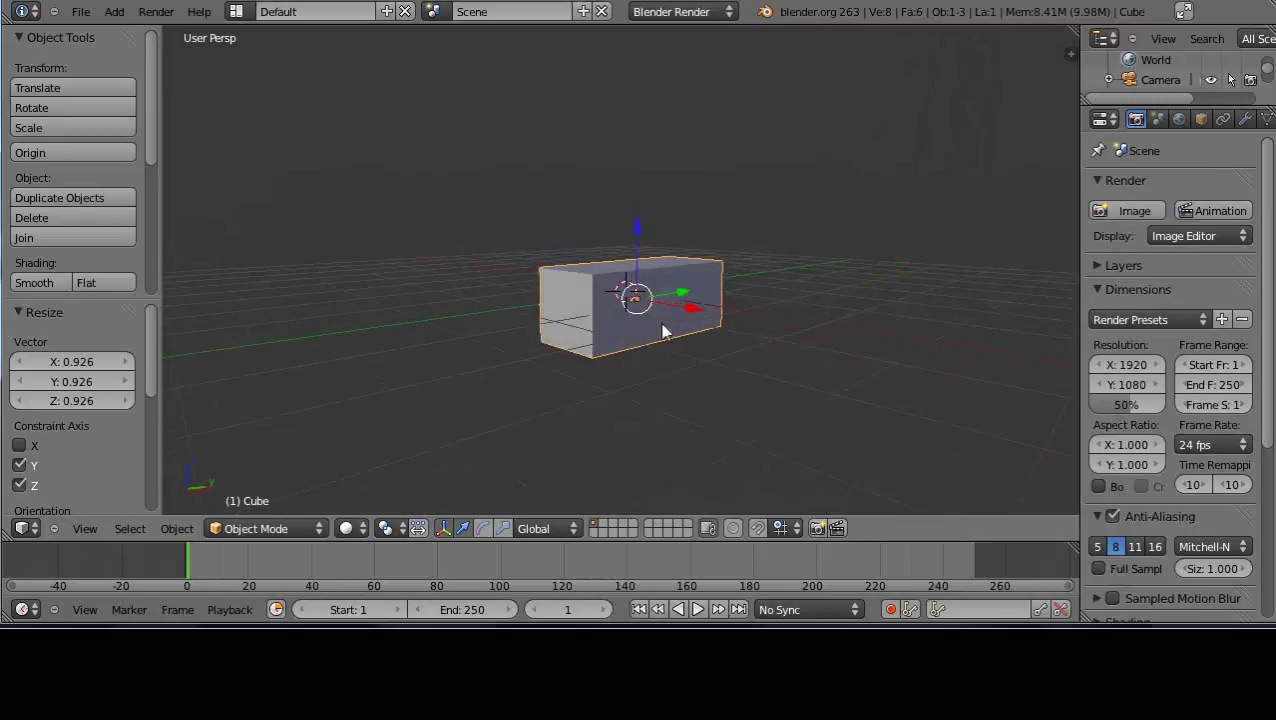
# Delete the stretched box from the scene.
pyautogui.press('x')
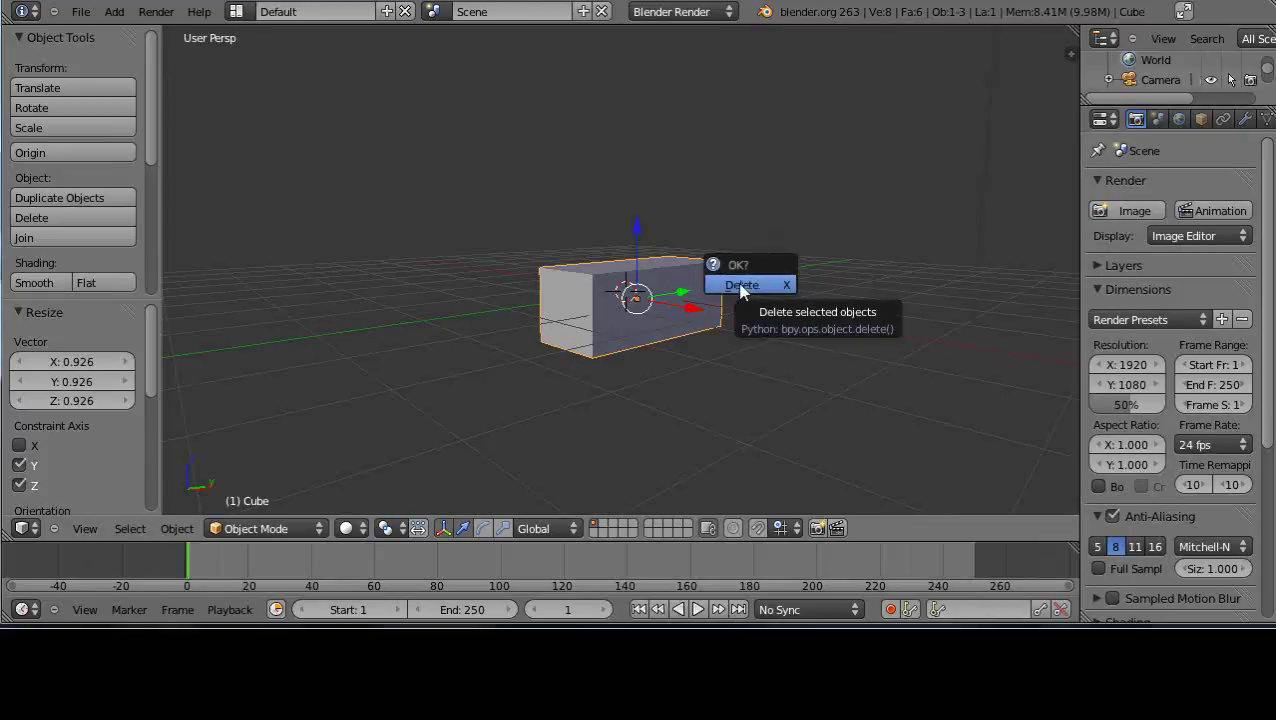
pyautogui.click(741, 287)
pyautogui.scroll(-2, 715, 319)
pyautogui.scroll(2, 715, 319)
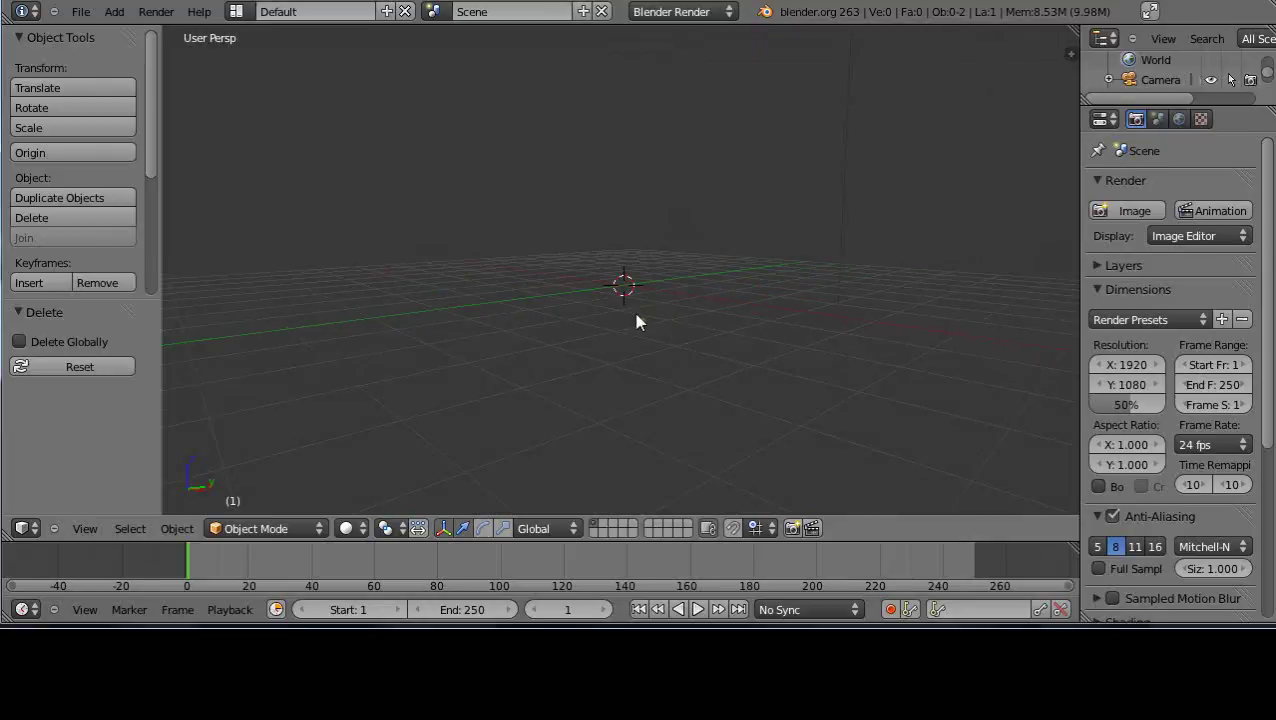
# Add a new cube mesh at the scene origin.
pyautogui.hotkey('shift', 'a')
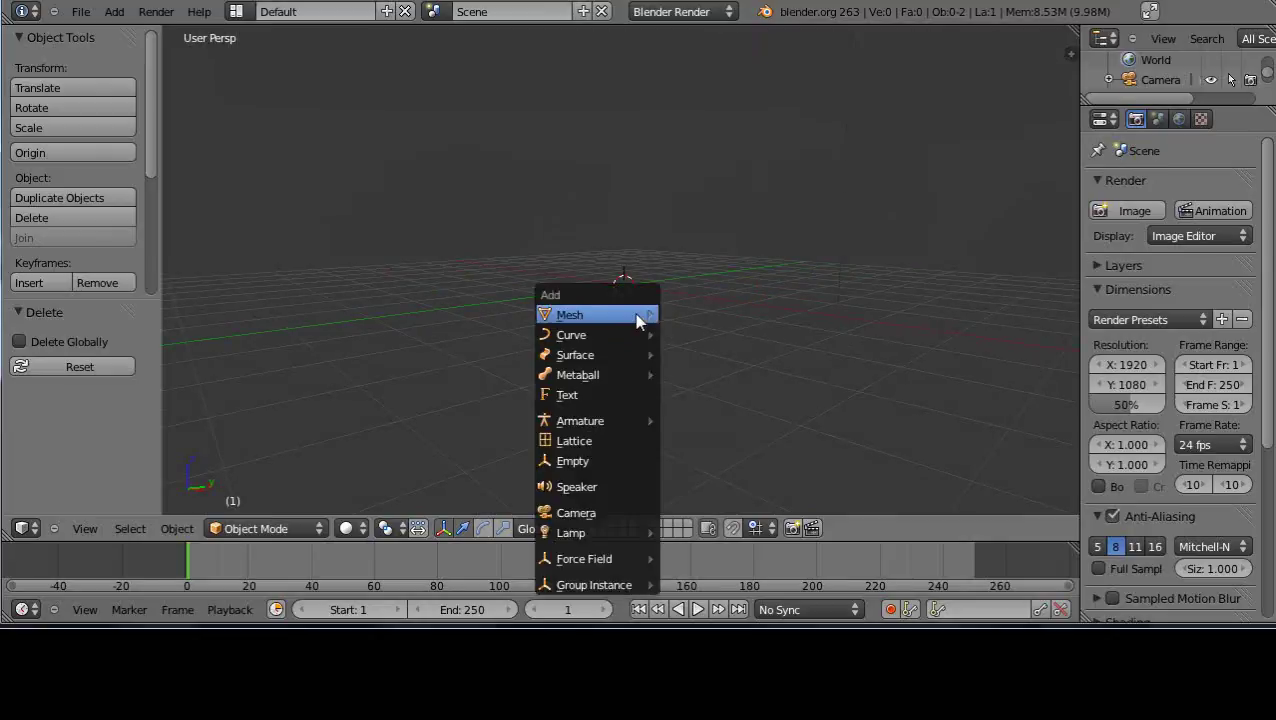
pyautogui.moveTo(637, 318)
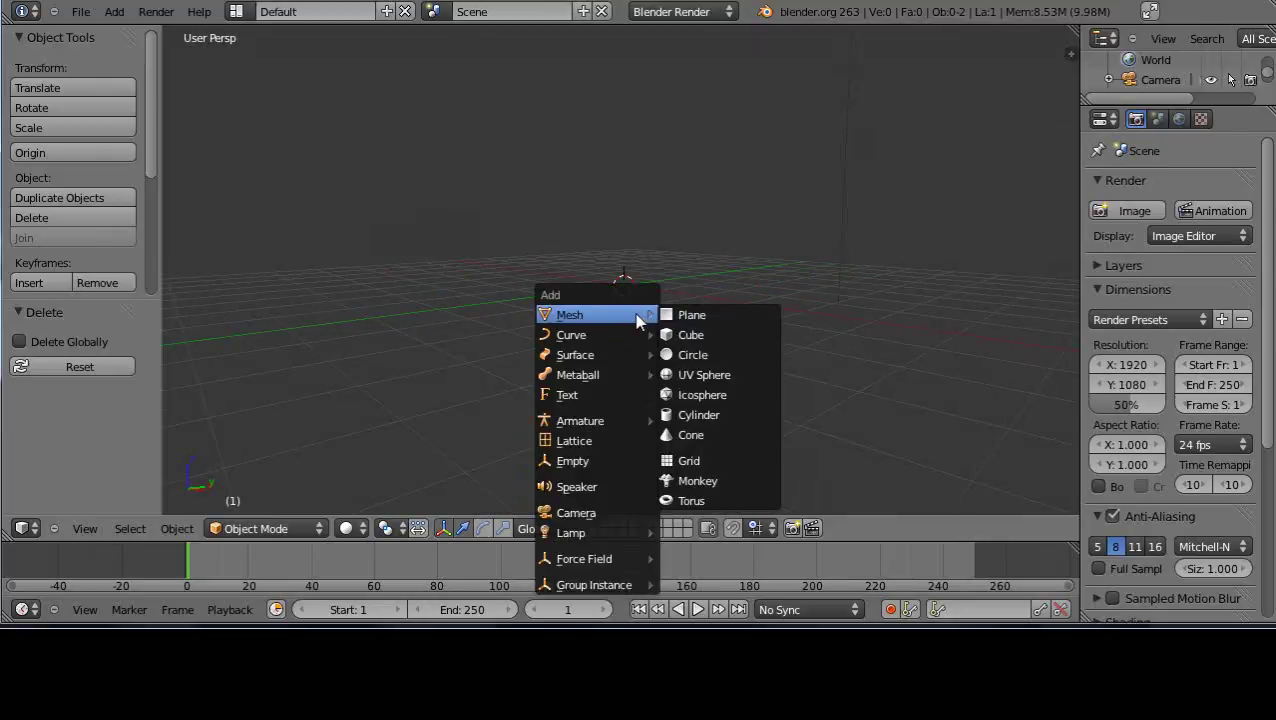
pyautogui.click(692, 336)
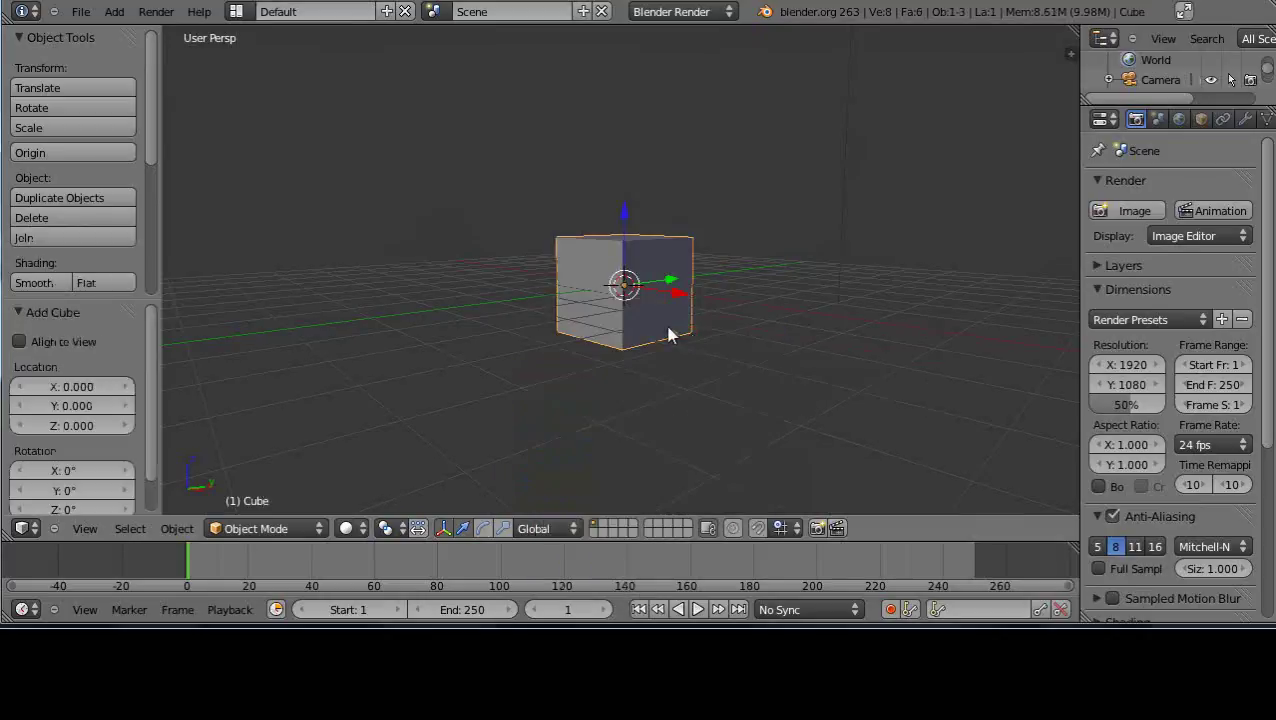
pyautogui.scroll(2, 658, 338)
pyautogui.scroll(-2, 658, 338)
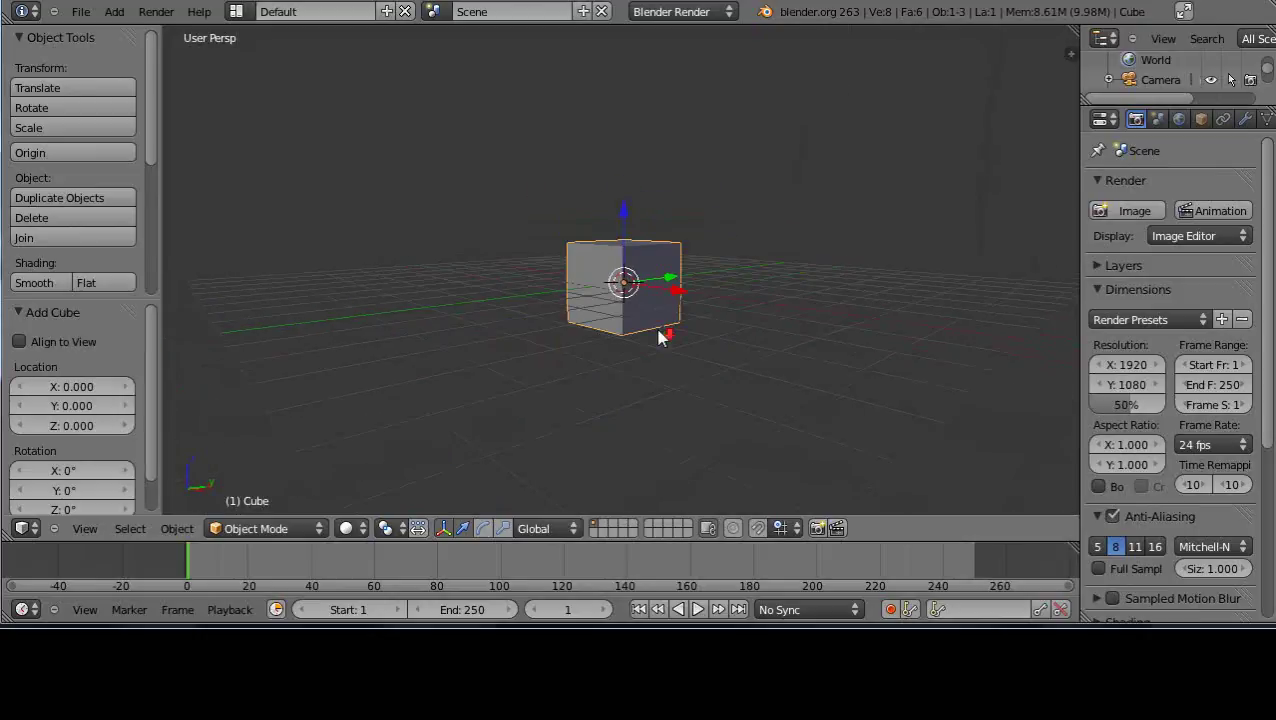
# Place the 3D cursor at about X 4.410, Y 5.061, Z 2.173 and add a second cube mesh there.
pyautogui.click(891, 197)
pyautogui.hotkey('shift', 'a')
pyautogui.moveTo(855, 256)
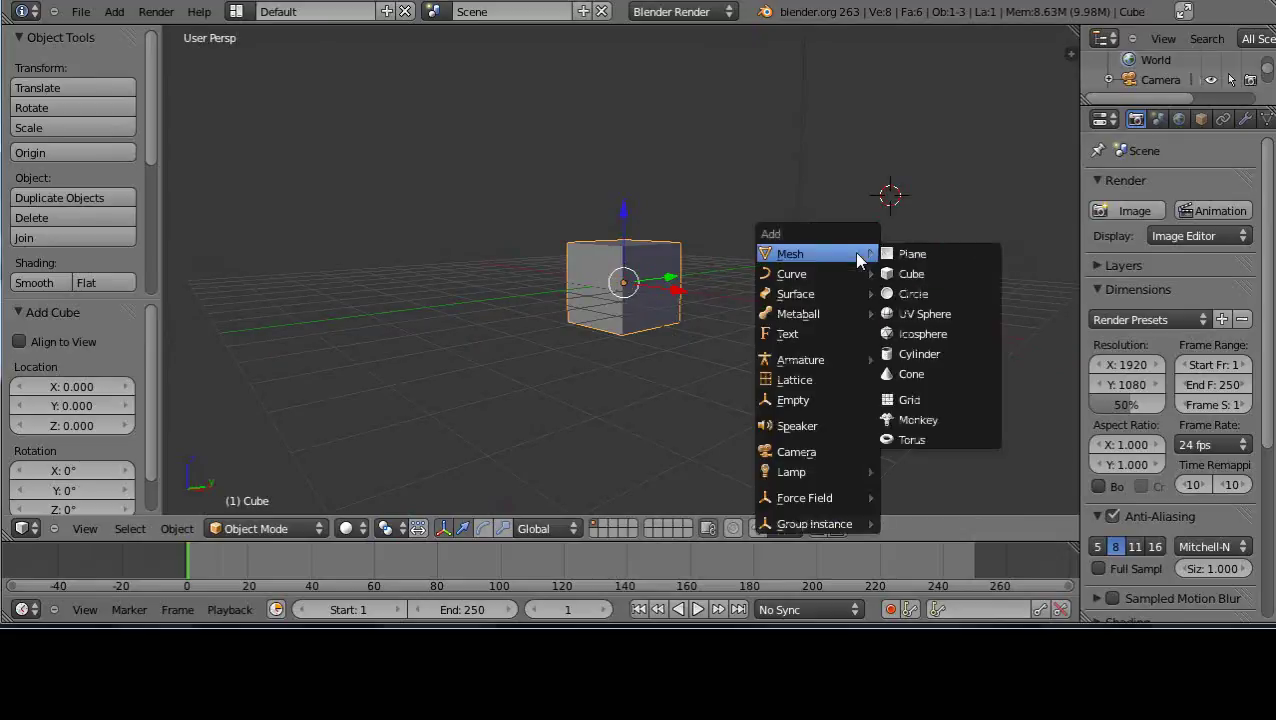
pyautogui.click(905, 273)
pyautogui.moveTo(896, 203); pyautogui.dragTo(874, 250, button='middle')
pyautogui.scroll(-2, 758, 256)
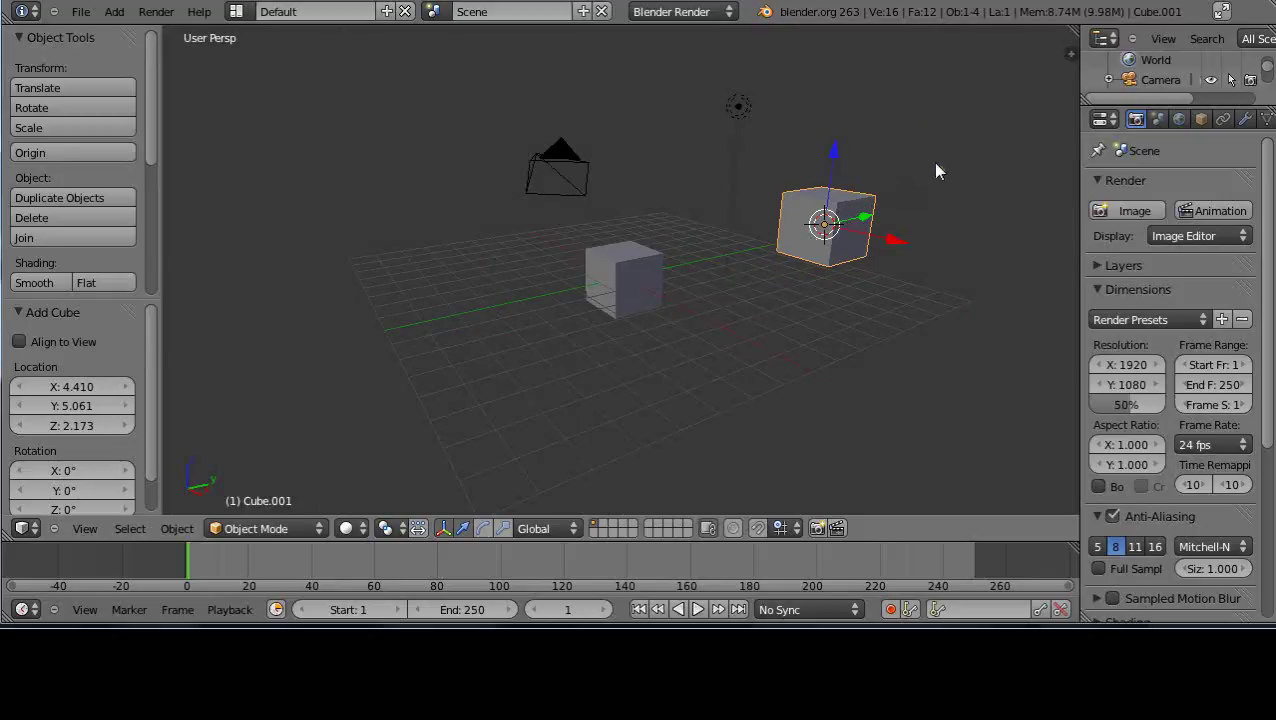
# Rotate the second cube freely by about 165.355°, and the cube at the origin by about -91.606°.
pyautogui.press('r')
pyautogui.click(800, 248)
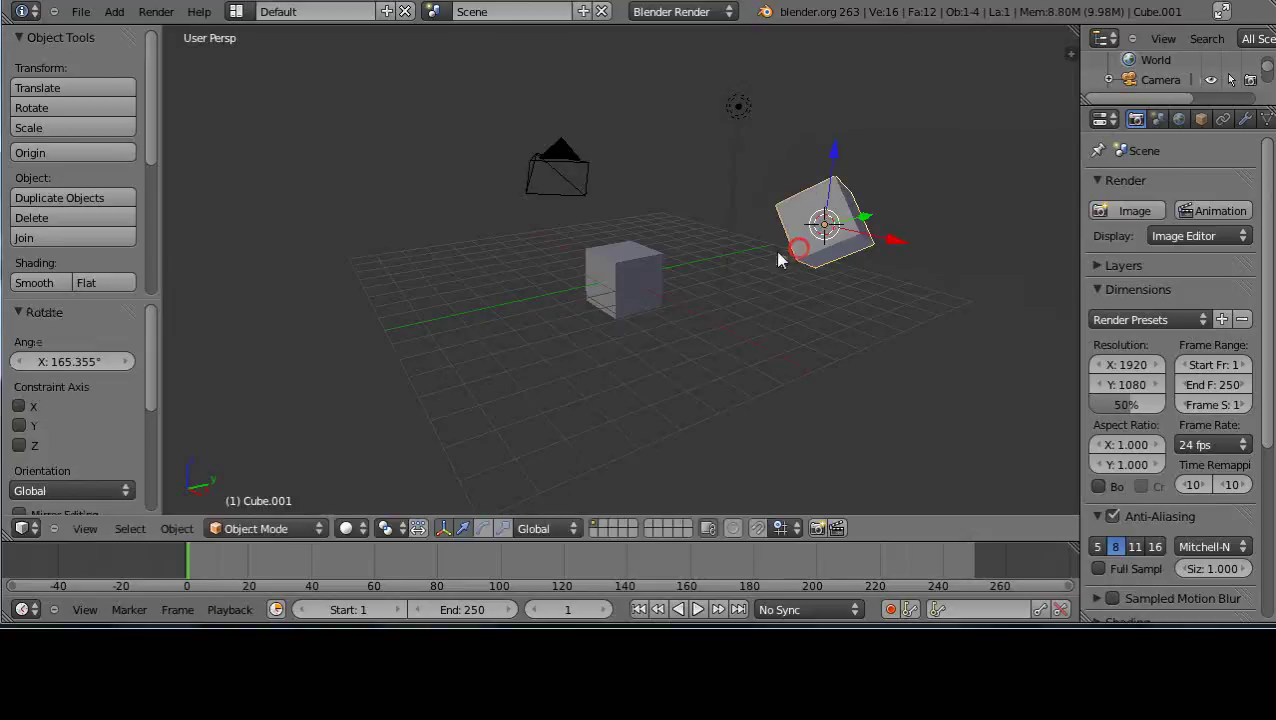
pyautogui.rightClick(618, 288)
pyautogui.press('r')
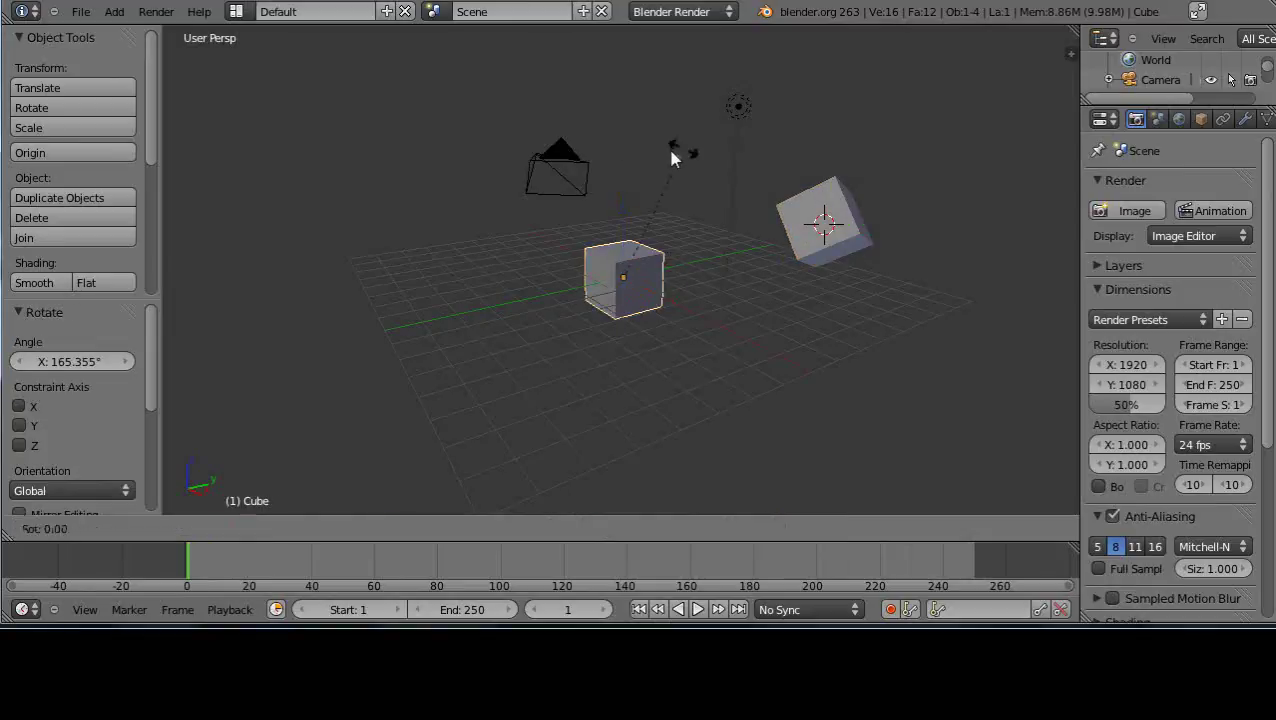
pyautogui.click(582, 262)
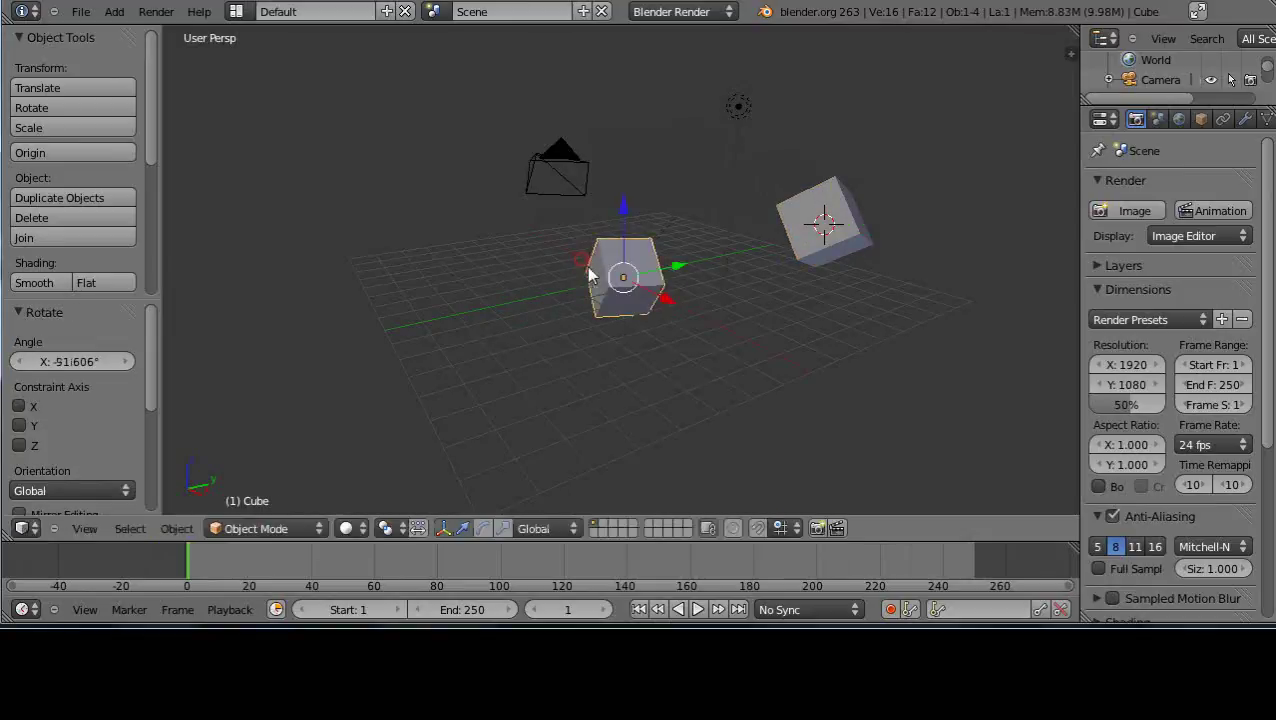
# Move the cube at the origin slightly along the X axis, and the second cube about 0.740 along X.
pyautogui.moveTo(672, 302); pyautogui.dragTo(642, 306)
pyautogui.rightClick(799, 229)
pyautogui.moveTo(889, 244); pyautogui.dragTo(925, 218)
pyautogui.scroll(-5, 903, 222)
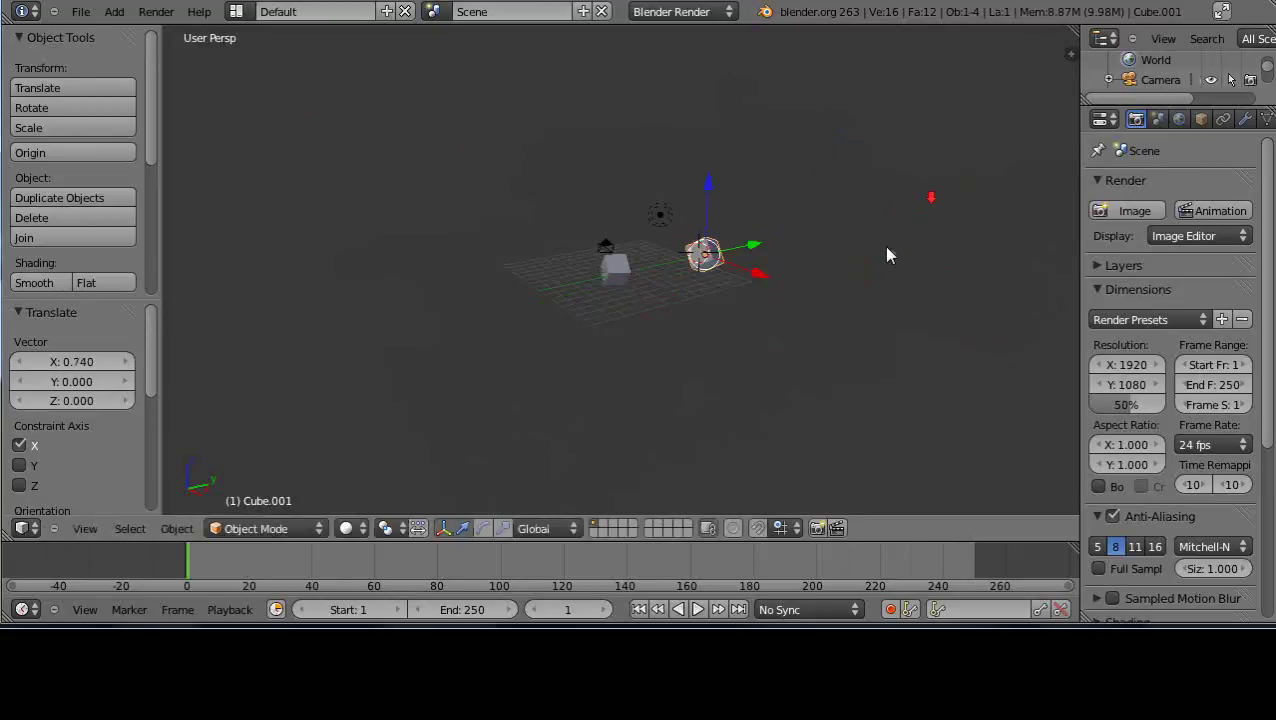
pyautogui.scroll(3, 850, 282)
pyautogui.moveTo(618, 327); pyautogui.dragTo(575, 352, button='middle')
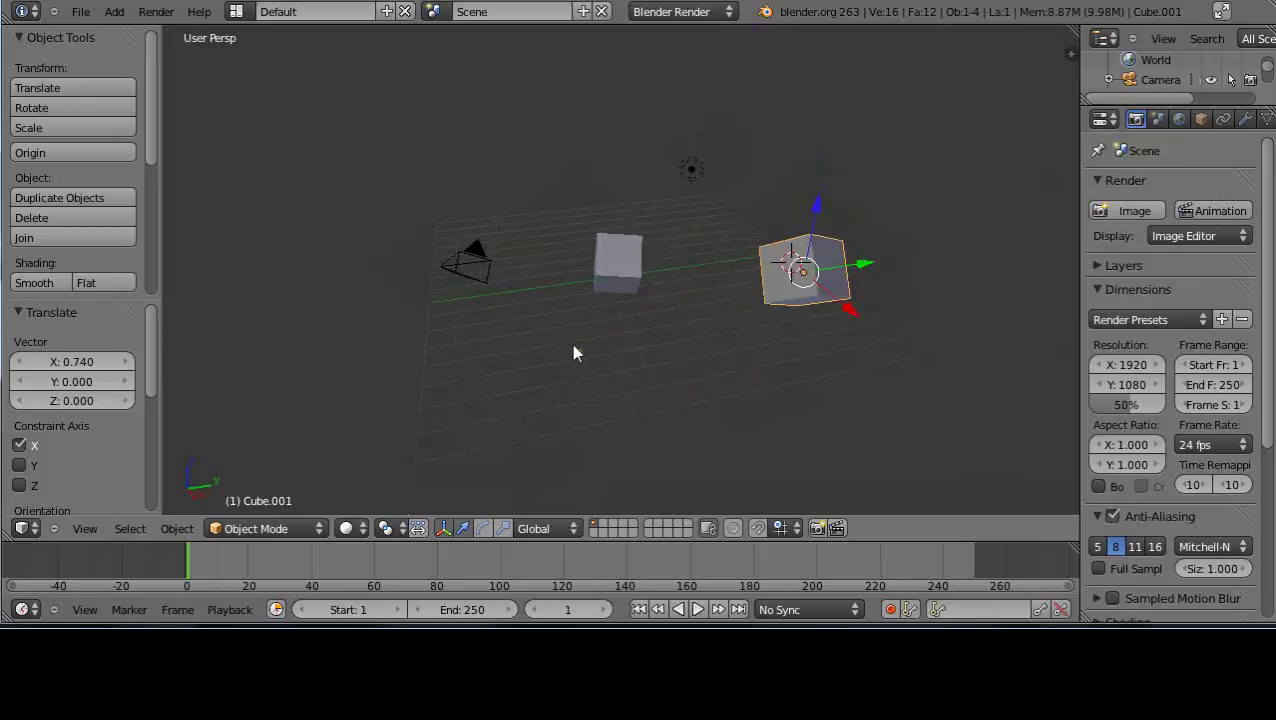
# Raise the lamp along the Z axis and shift it about -5.023 along the Y axis.
pyautogui.rightClick(689, 172)
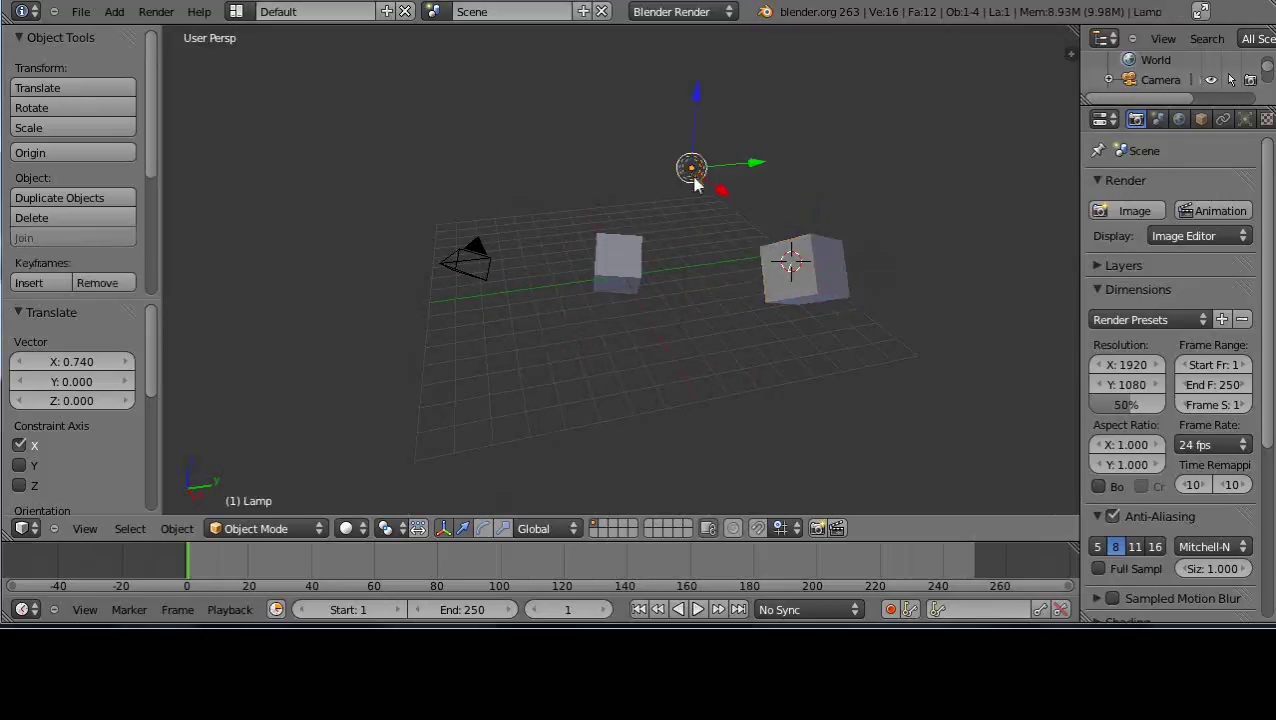
pyautogui.scroll(-4, 695, 185)
pyautogui.moveTo(661, 160); pyautogui.dragTo(705, 60)
pyautogui.moveTo(732, 122); pyautogui.dragTo(632, 293)
pyautogui.moveTo(632, 293); pyautogui.dragTo(622, 323, button='middle')
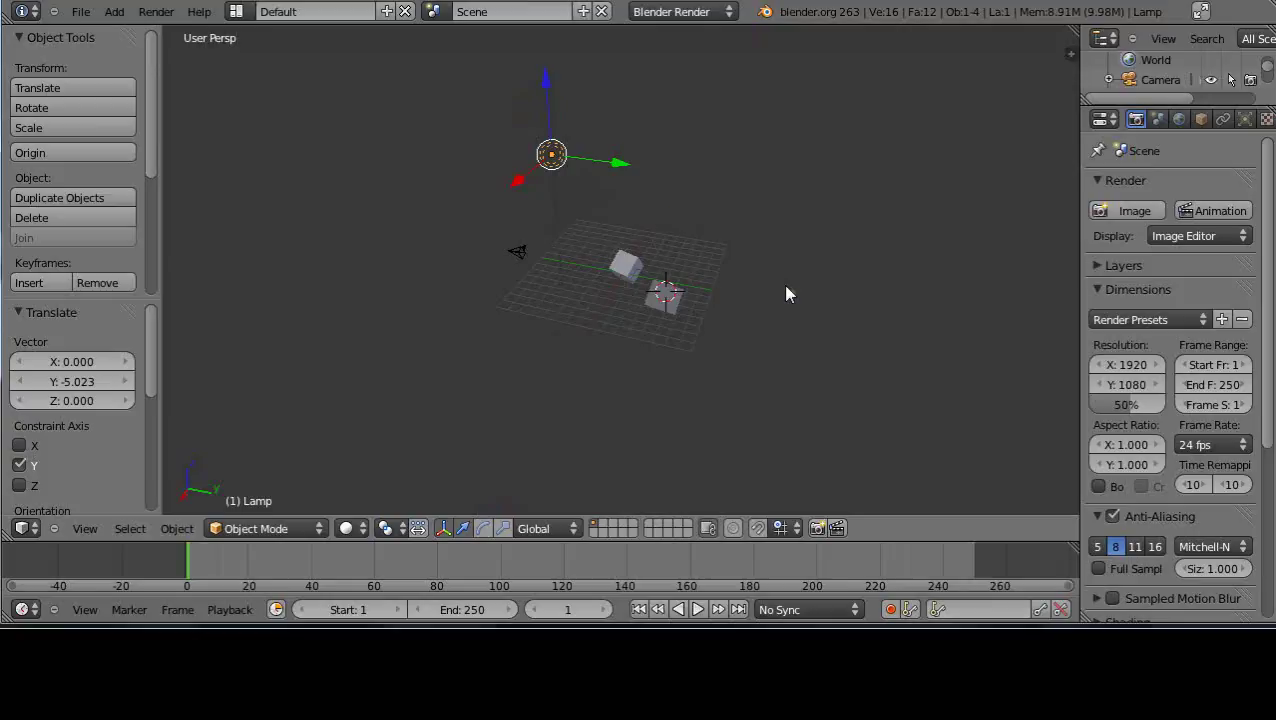
pyautogui.scroll(4, 720, 322)
pyautogui.scroll(-4, 690, 335)
pyautogui.moveTo(673, 351); pyautogui.dragTo(667, 240, button='middle')
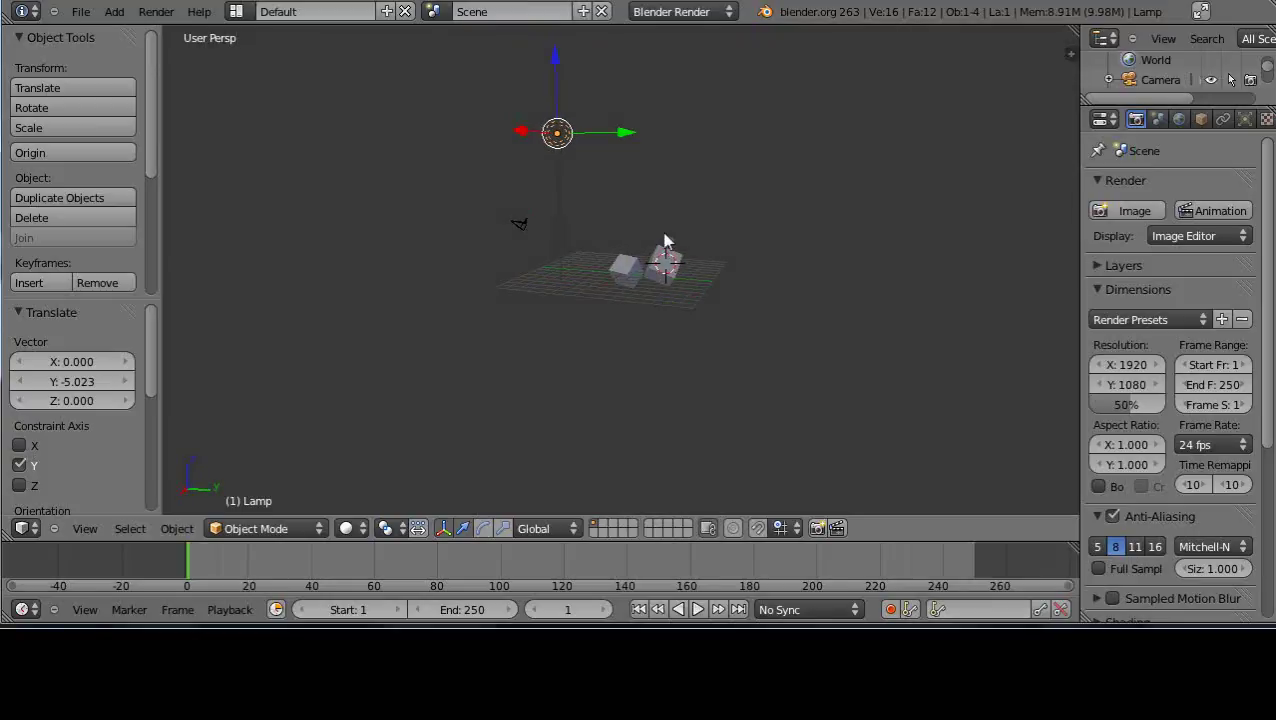